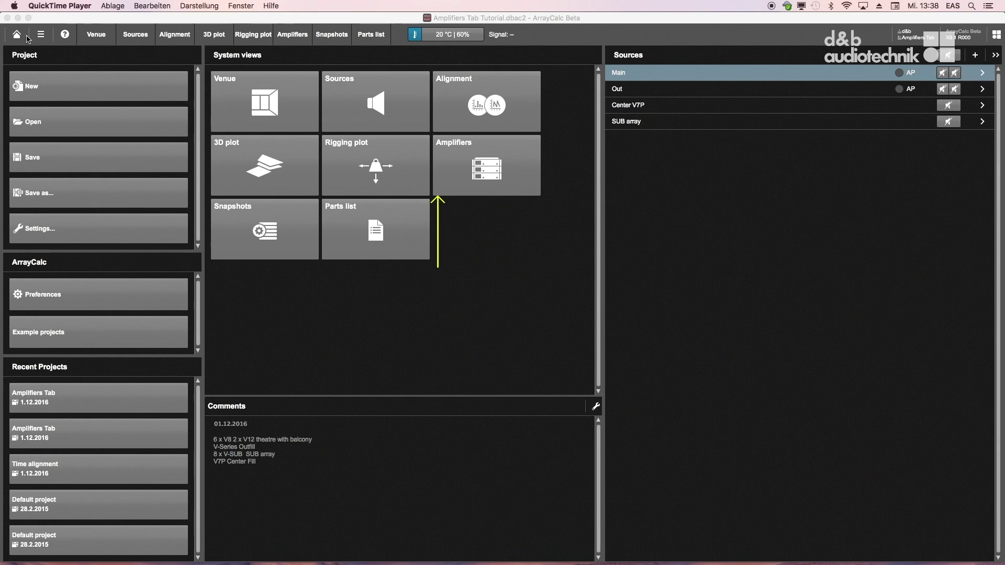
{"action": "left_click", "coordinate": [459, 168]}
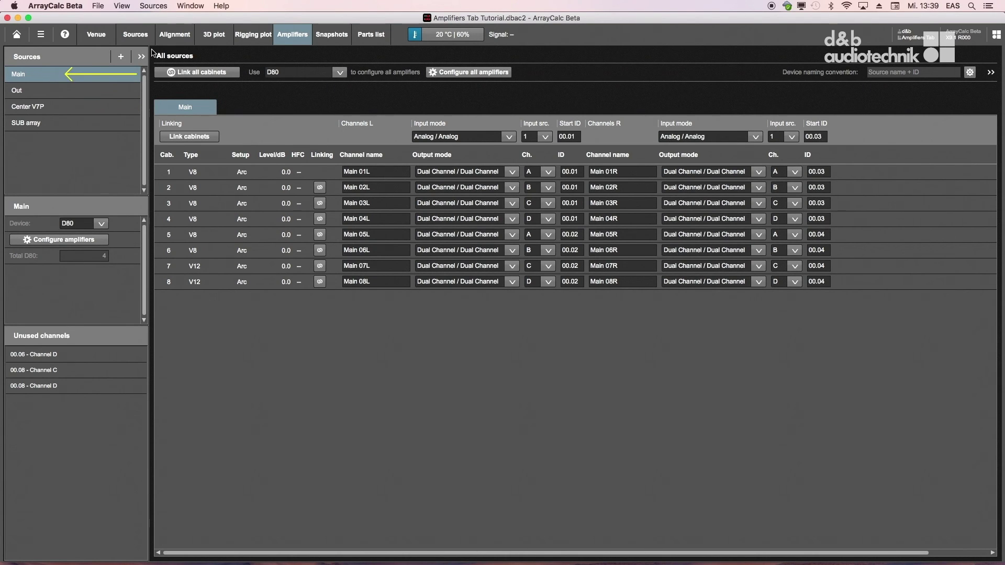
{"action": "left_click", "coordinate": [117, 58]}
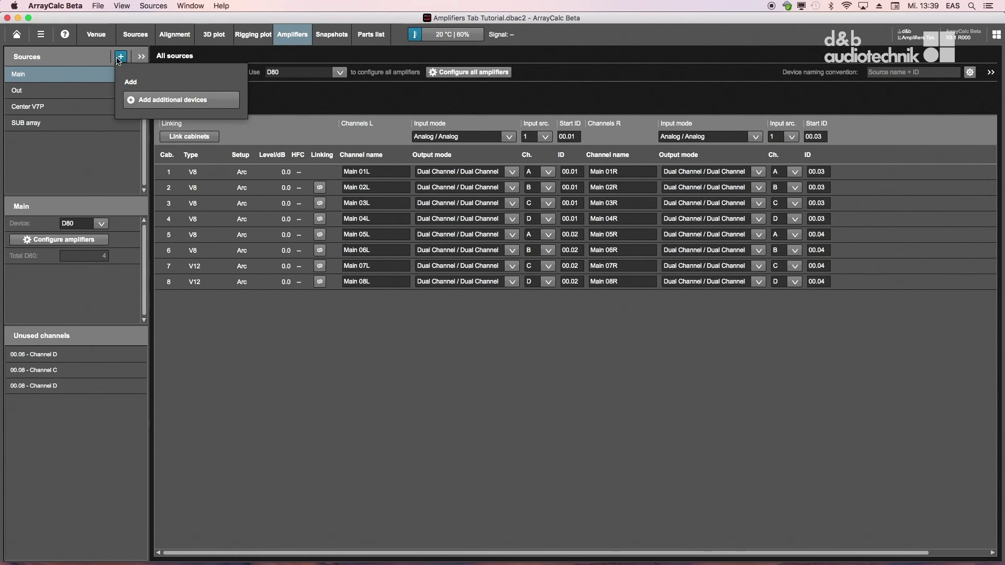
{"action": "left_click", "coordinate": [119, 59]}
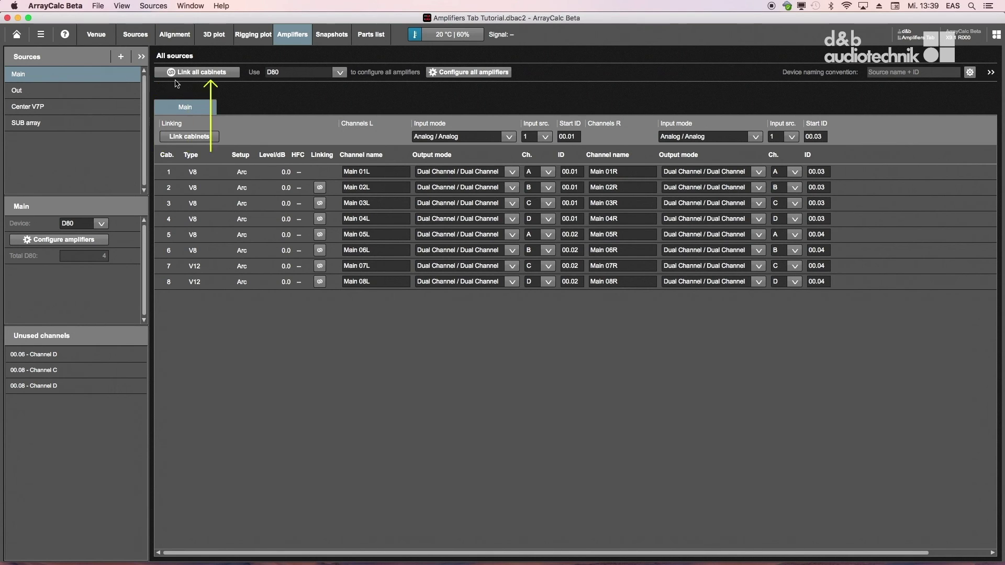
Link all Main cabinets in pairs and reassign every amplifier with automatic start IDs.
{"action": "left_click", "coordinate": [209, 75]}
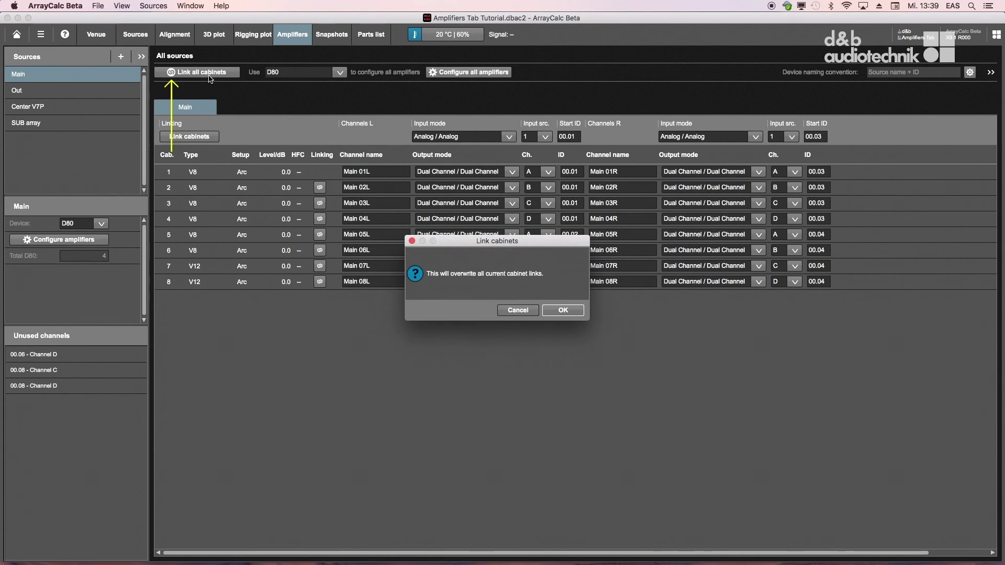
{"action": "left_click", "coordinate": [559, 311]}
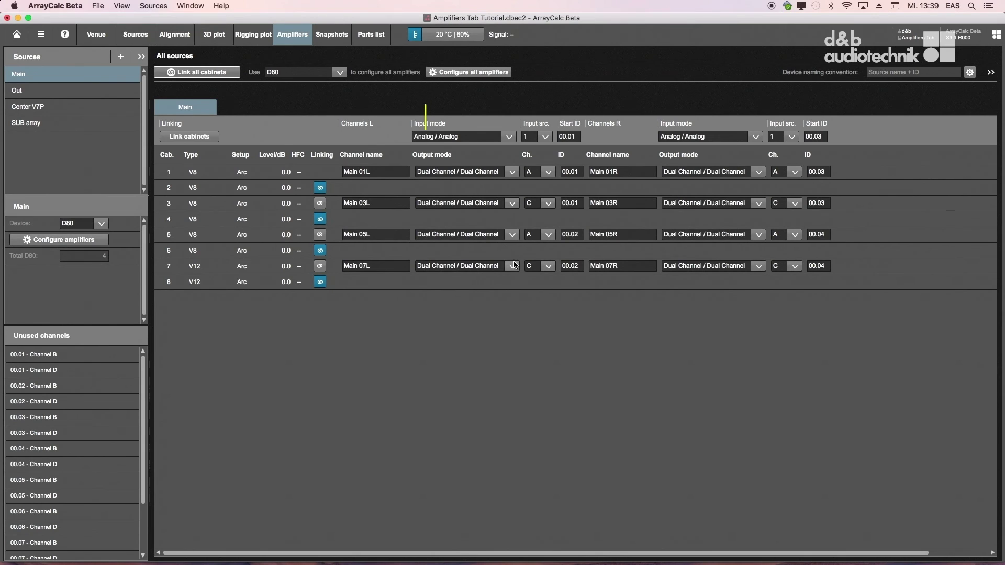
{"action": "left_click", "coordinate": [467, 74]}
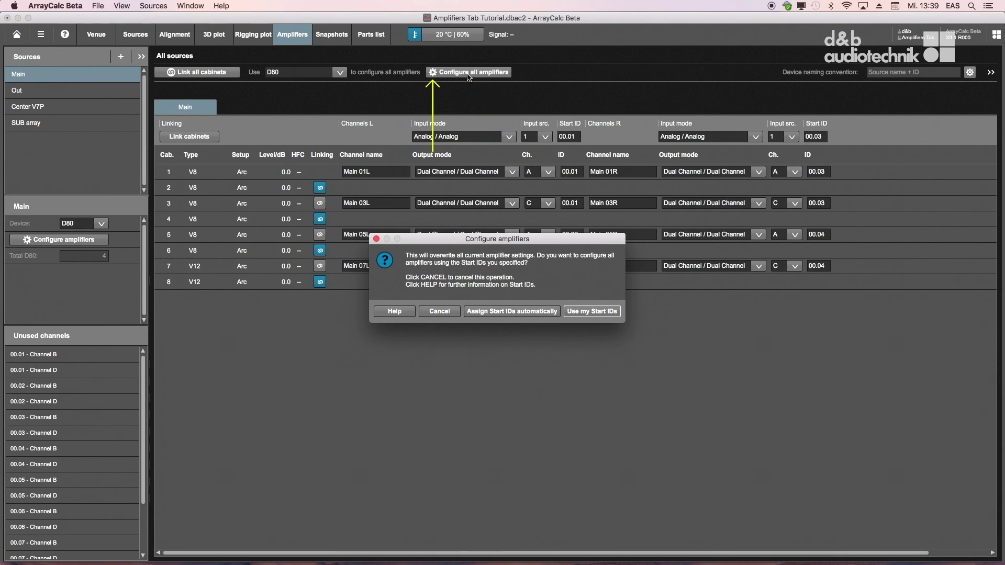
{"action": "left_click", "coordinate": [512, 312]}
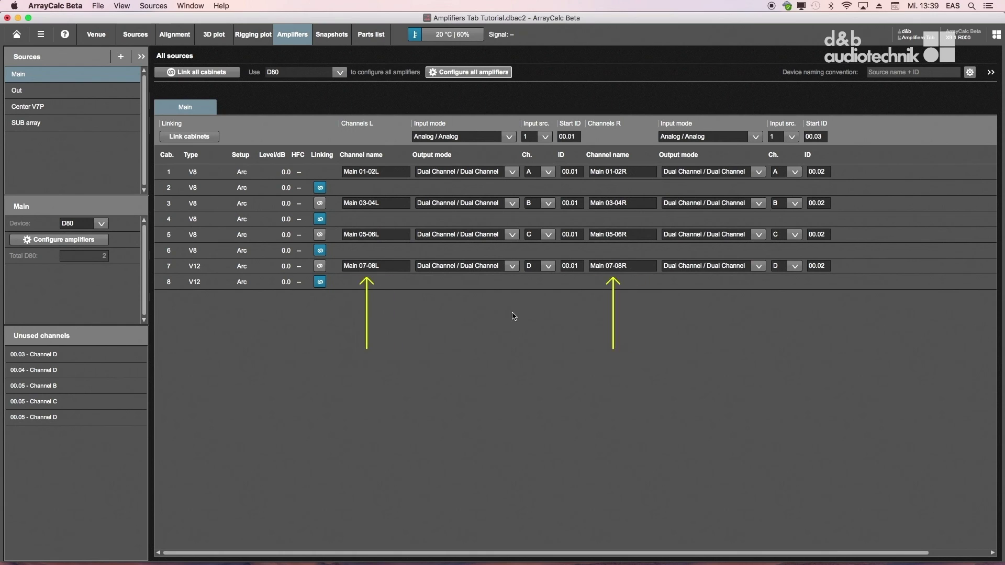
Save the project as 'Amplifiers Tab Tutorial 2' and switch over to R1 V2.
{"action": "left_click", "coordinate": [99, 6]}
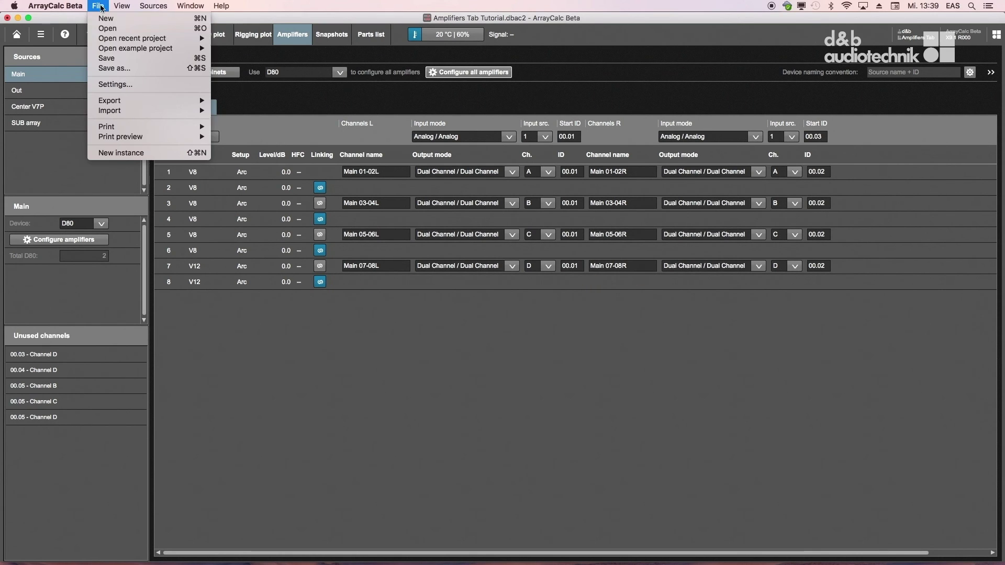
{"action": "left_click", "coordinate": [110, 68]}
{"action": "key", "text": "Right"}
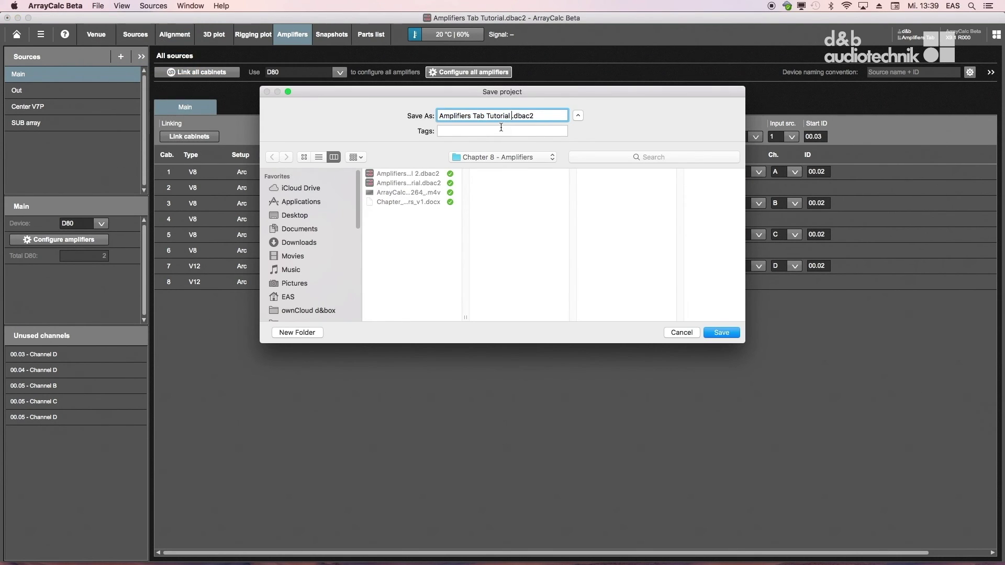
{"action": "type", "text": "2"}
{"action": "key", "text": "Return"}
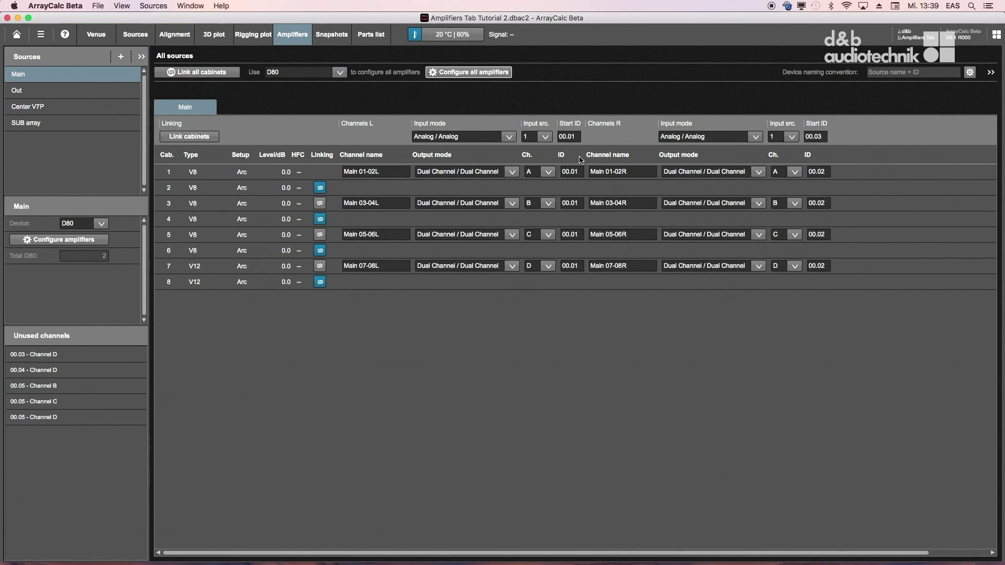
{"action": "key", "text": "super+Tab"}
{"action": "key", "text": "super+Tab"}
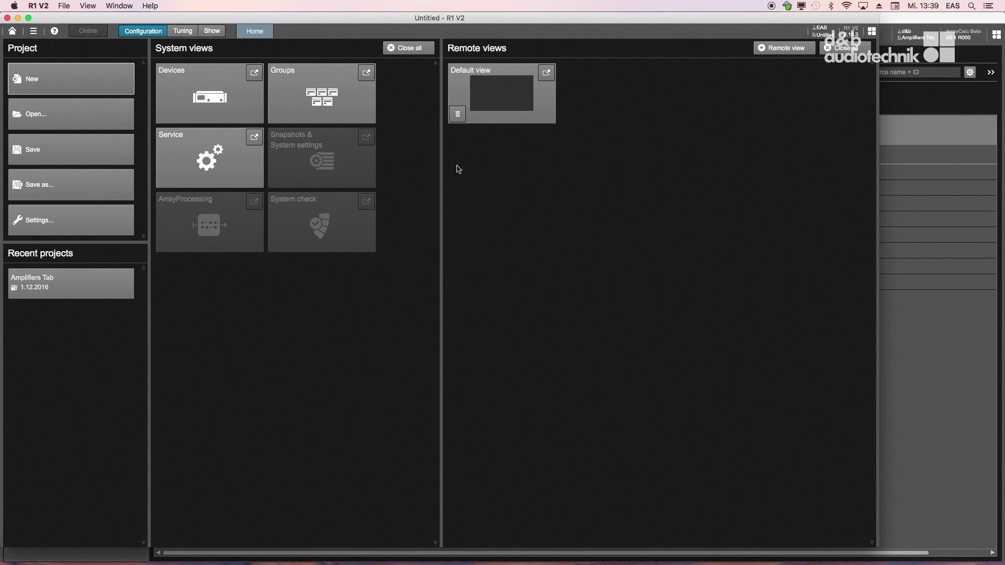
Open Amplifiers Tab Tutorial 2.dbac2 in R1 V2.
{"action": "left_click", "coordinate": [112, 109]}
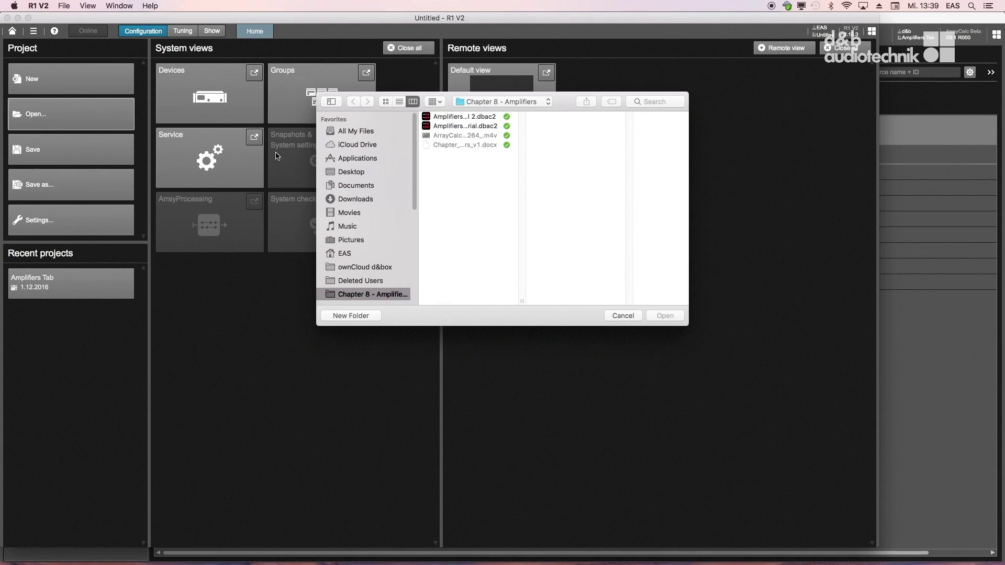
{"action": "left_click", "coordinate": [461, 116]}
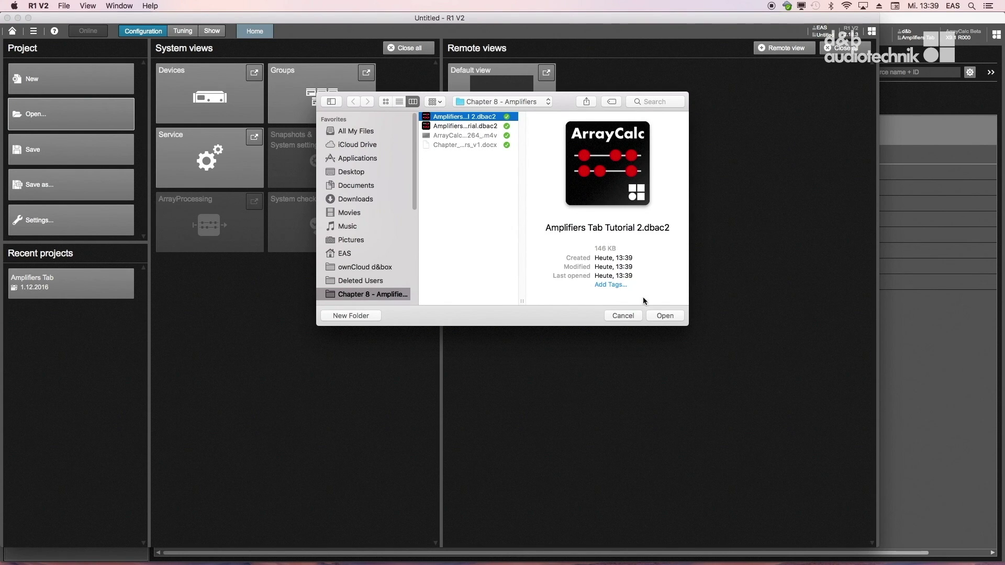
{"action": "left_click", "coordinate": [664, 316]}
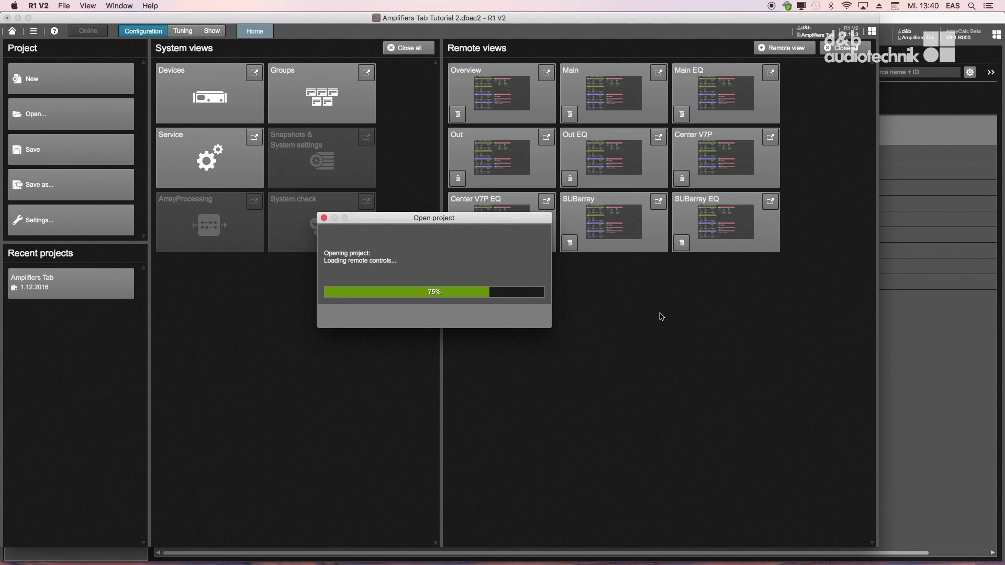
Inspect the project's amplifiers and channels under Devices, then view the channel groups.
{"action": "left_click", "coordinate": [167, 105]}
{"action": "left_click", "coordinate": [76, 61]}
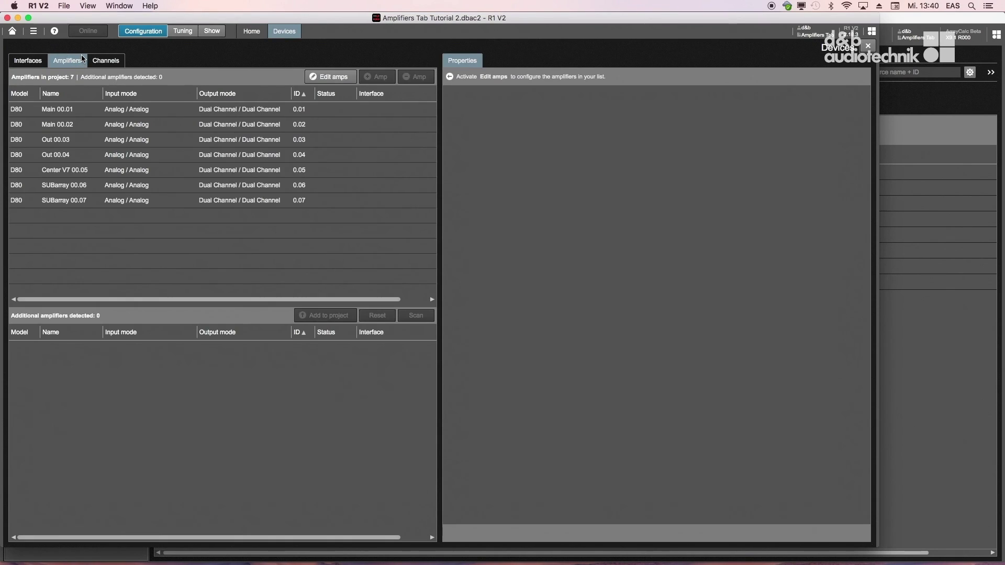
{"action": "left_click", "coordinate": [107, 61]}
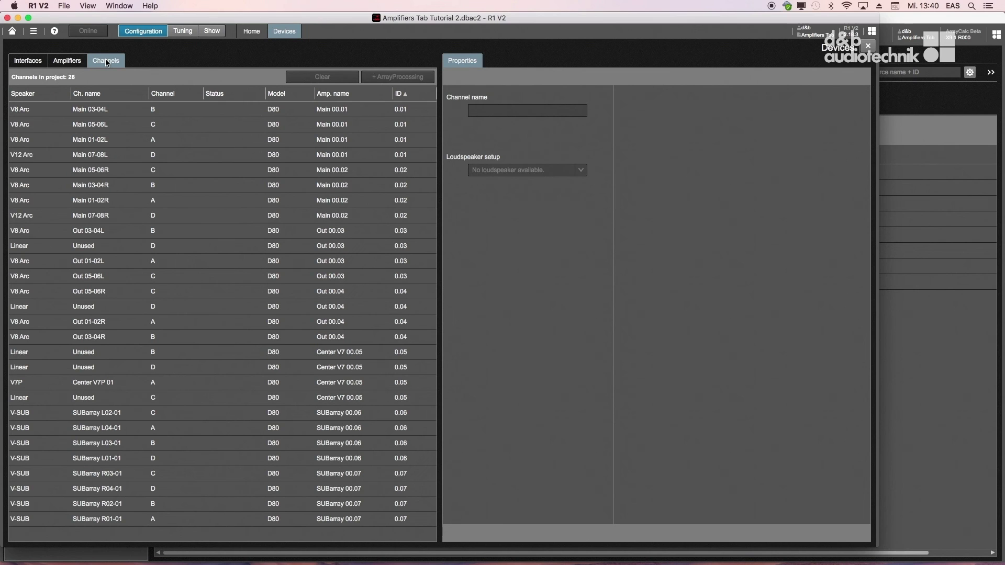
{"action": "left_click", "coordinate": [12, 31]}
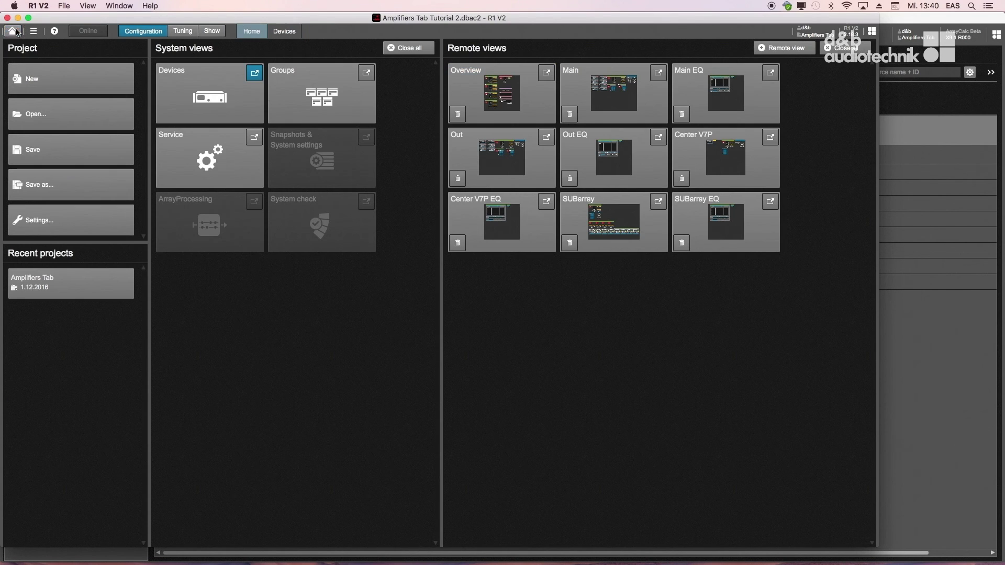
{"action": "left_click", "coordinate": [296, 109]}
{"action": "left_click_drag", "start_coordinate": [296, 109], "coordinate": [283, 87]}
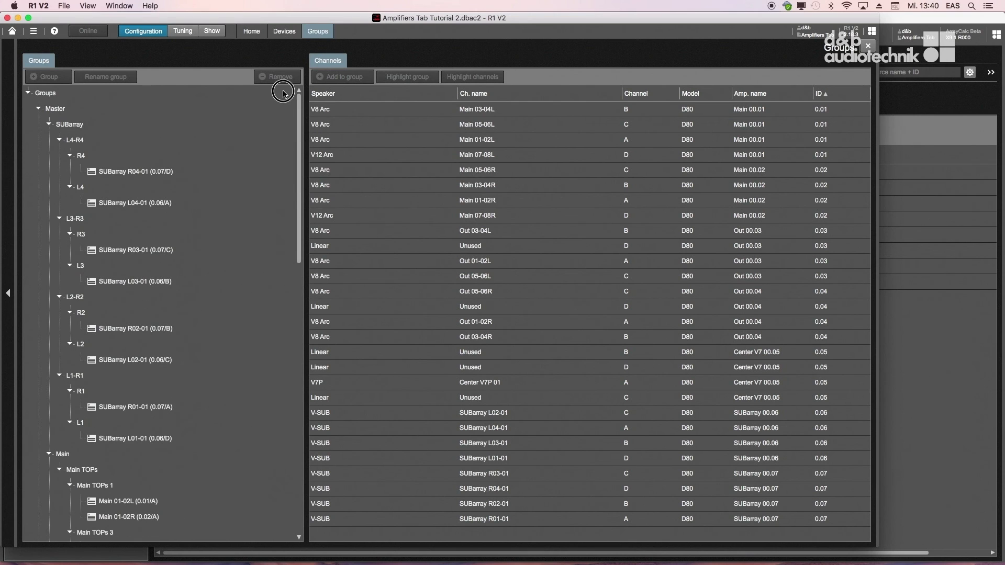
Recall the ArrayCalc snapshot from the Overview remote view, then return to ArrayCalc.
{"action": "left_click", "coordinate": [13, 32]}
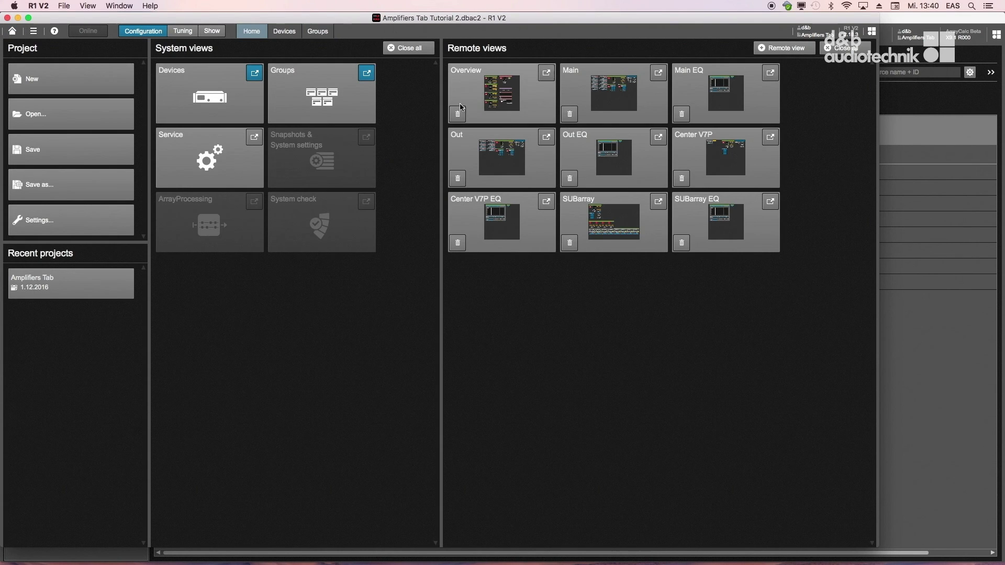
{"action": "left_click", "coordinate": [501, 105]}
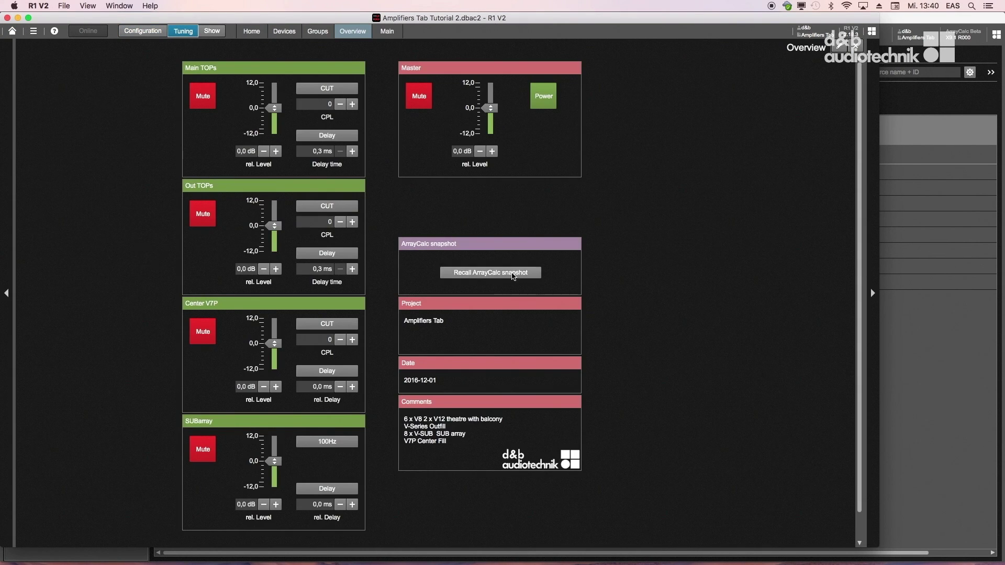
{"action": "left_click", "coordinate": [491, 272]}
{"action": "left_click", "coordinate": [527, 316]}
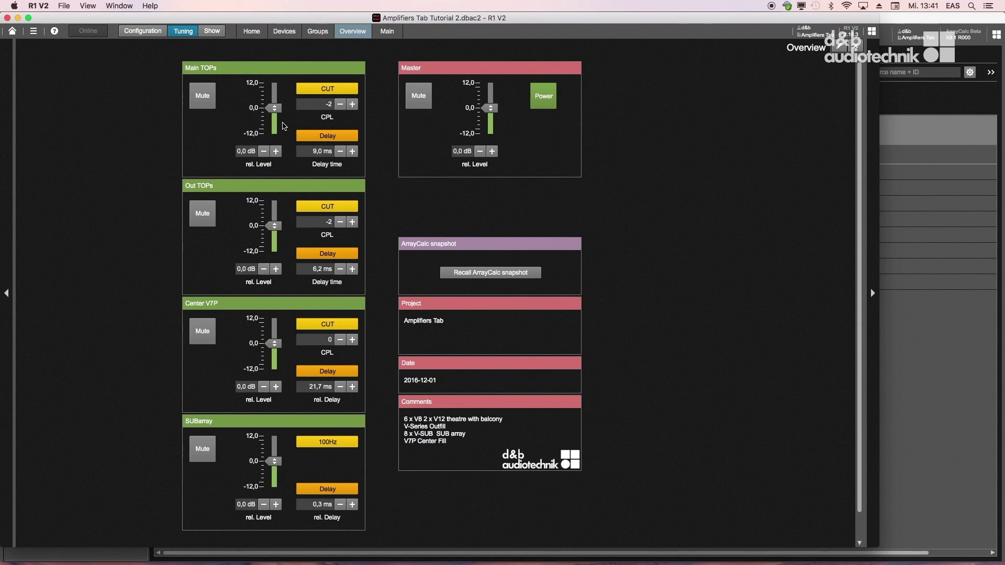
{"action": "key", "text": "super+Tab"}
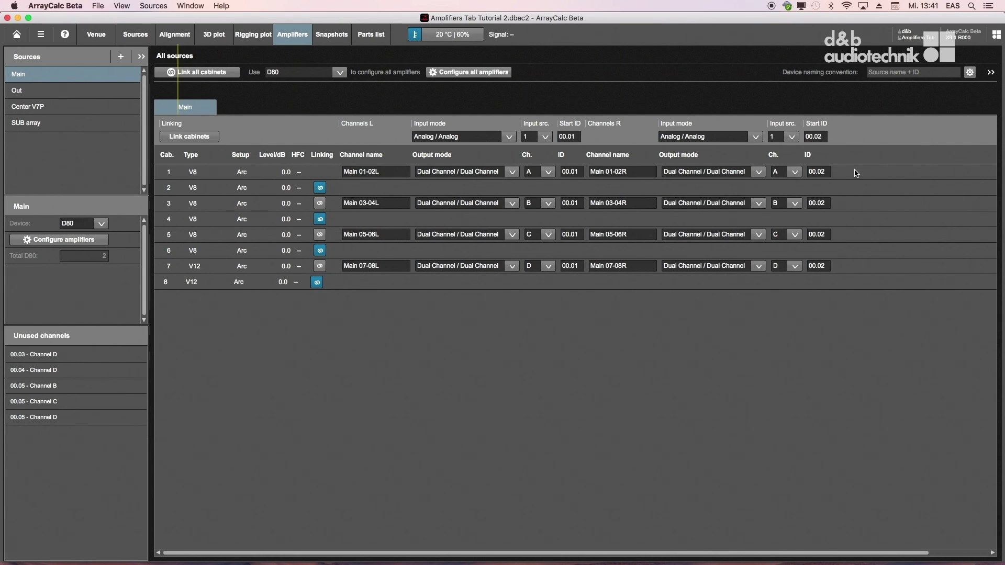
{"action": "left_click", "coordinate": [376, 178]}
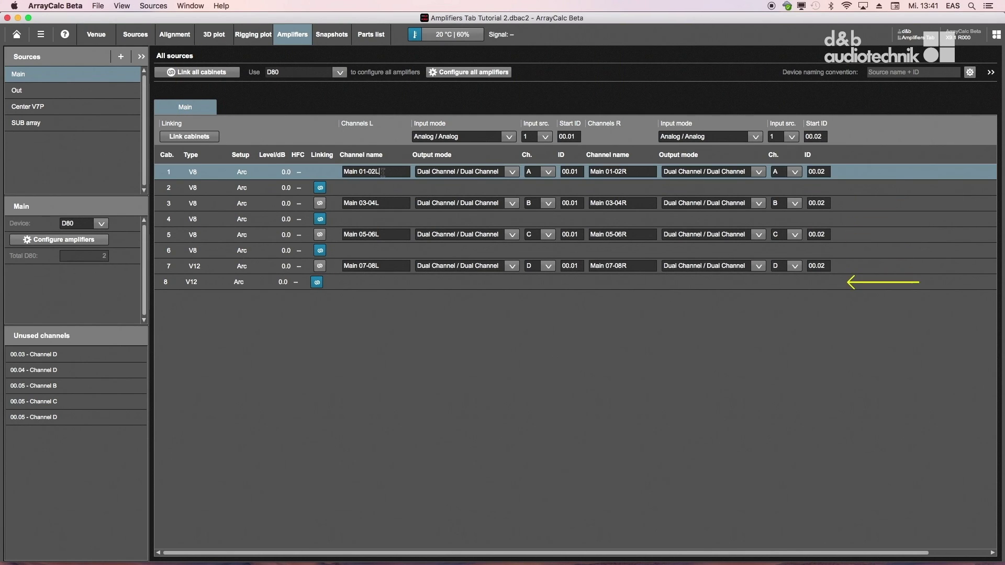
{"action": "left_click", "coordinate": [340, 189]}
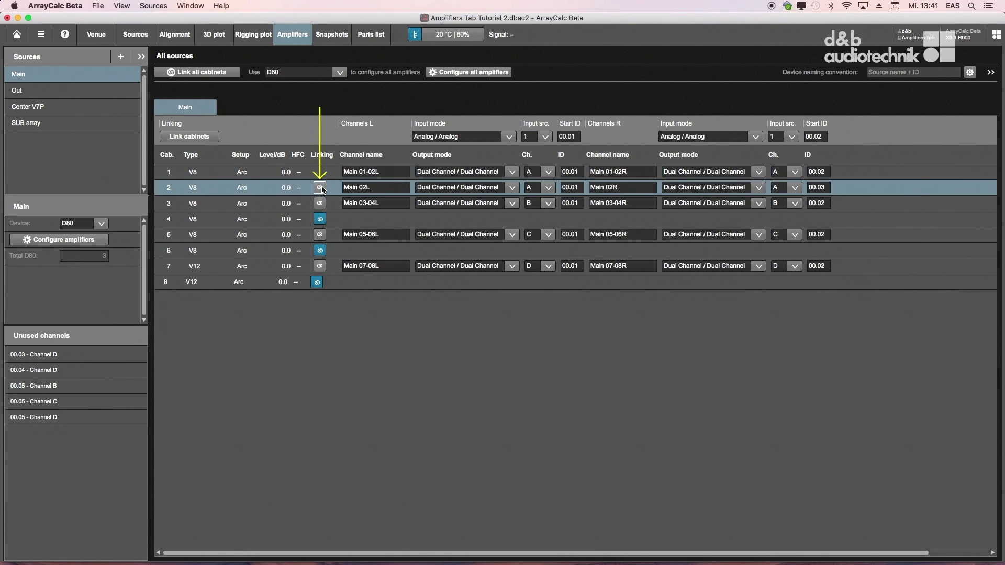
{"action": "left_click", "coordinate": [381, 172]}
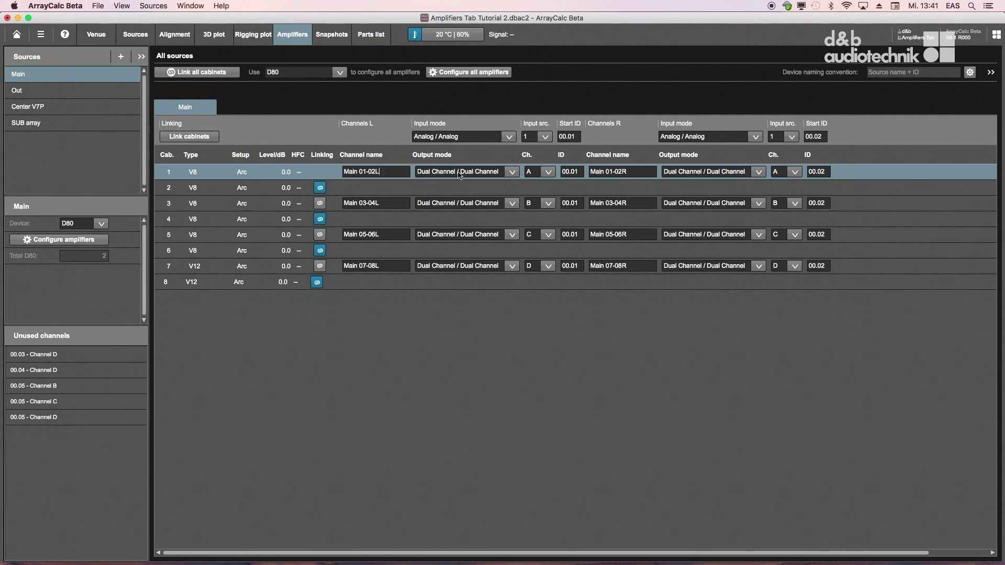
{"action": "left_click", "coordinate": [548, 172]}
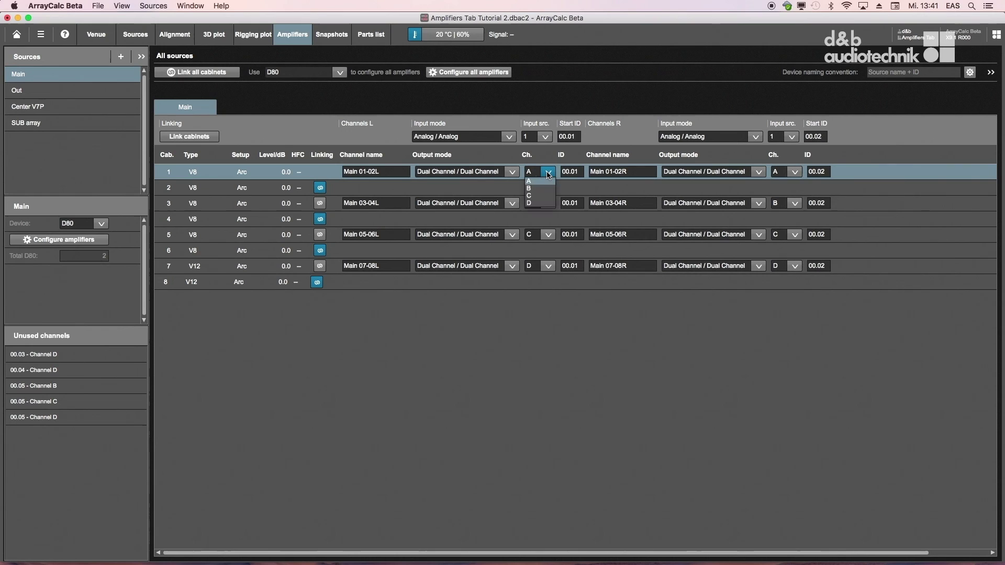
{"action": "left_click", "coordinate": [548, 173]}
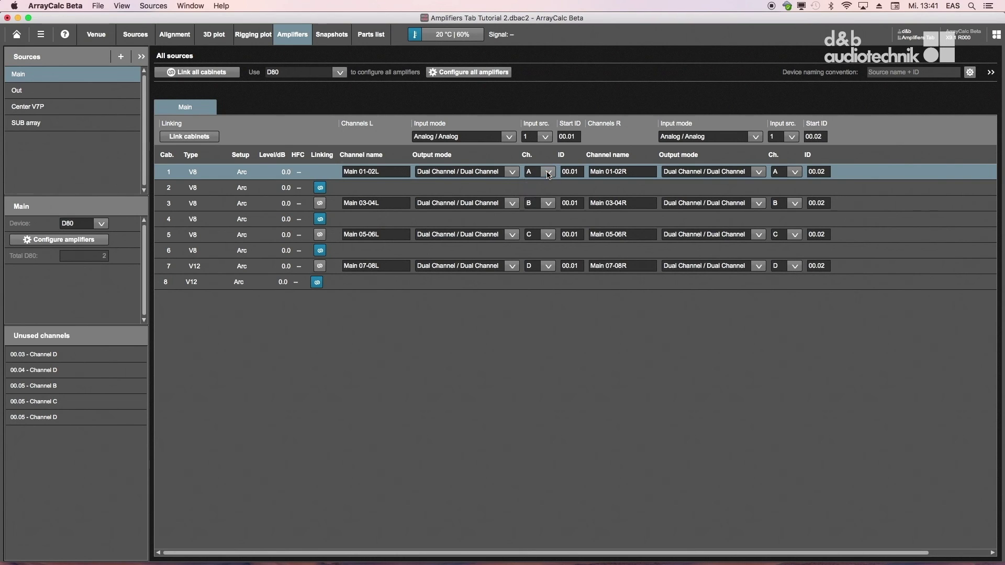
{"action": "left_click", "coordinate": [322, 189]}
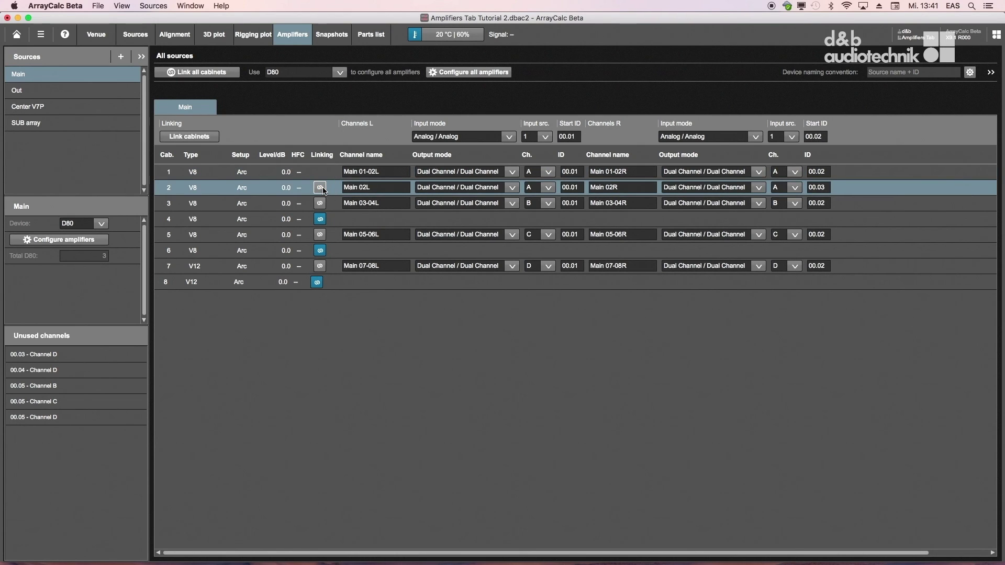
{"action": "left_click", "coordinate": [320, 188]}
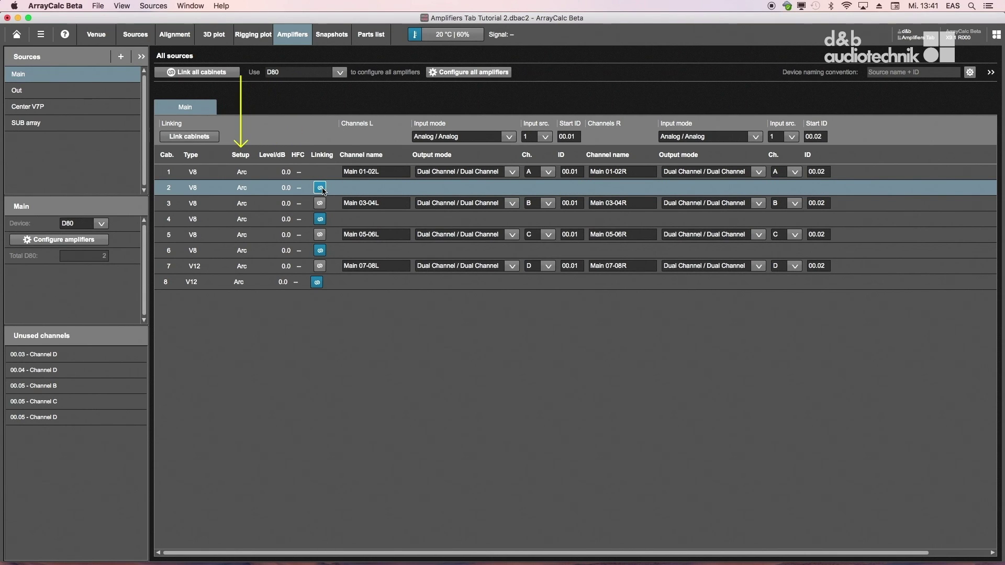
{"action": "left_click_drag", "start_coordinate": [390, 172], "coordinate": [318, 165]}
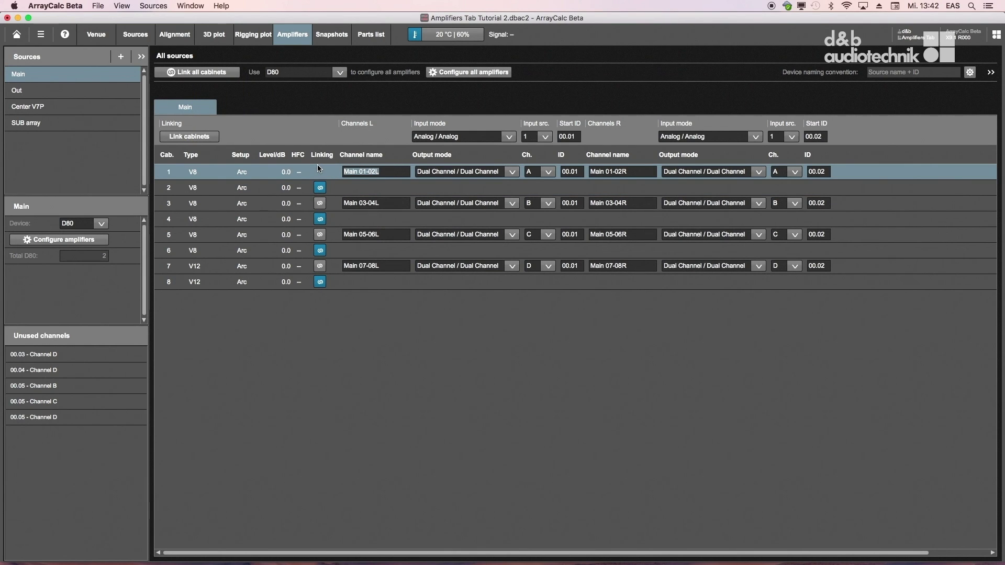
{"action": "left_click", "coordinate": [386, 172]}
Unlink Main cabinets 2, 4, 6 and 8, then relink all Main cabinets.
{"action": "left_click", "coordinate": [320, 188]}
{"action": "left_click", "coordinate": [320, 219]}
{"action": "left_click", "coordinate": [320, 250]}
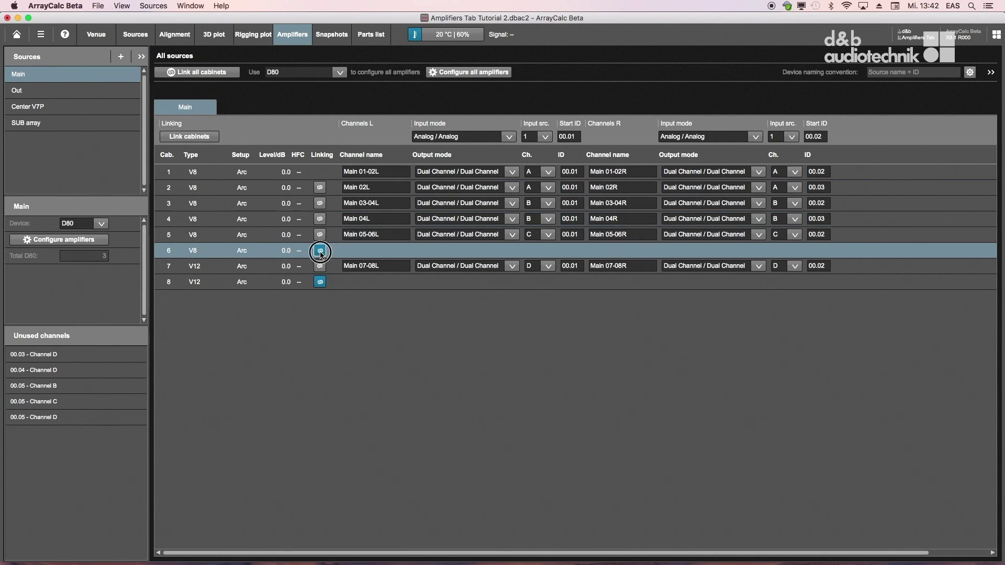
{"action": "left_click", "coordinate": [319, 282]}
{"action": "left_click", "coordinate": [189, 136]}
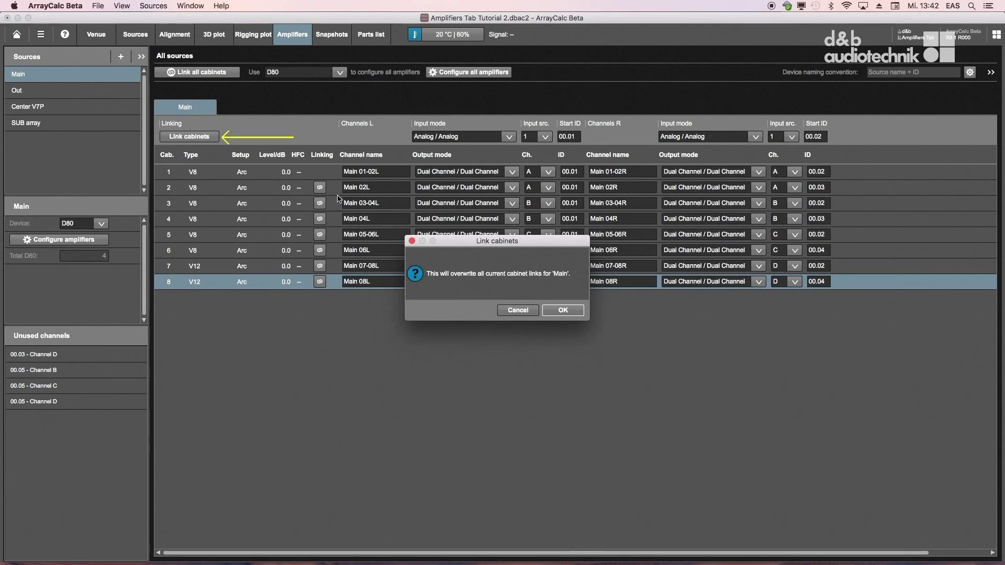
{"action": "left_click", "coordinate": [558, 315]}
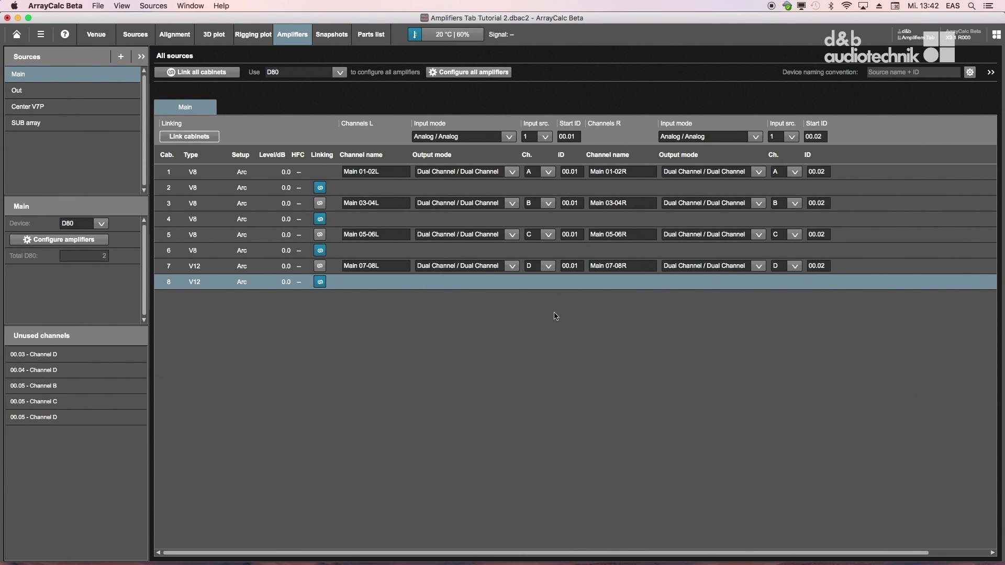
Switch Main to D20 amplifiers and reapply its amplifier configuration.
{"action": "left_click", "coordinate": [102, 224]}
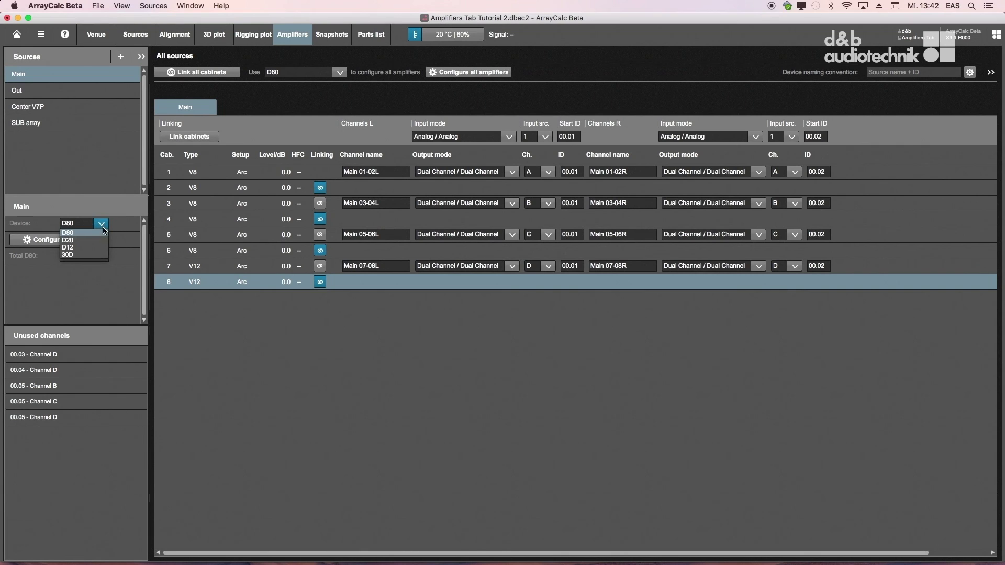
{"action": "left_click", "coordinate": [91, 240]}
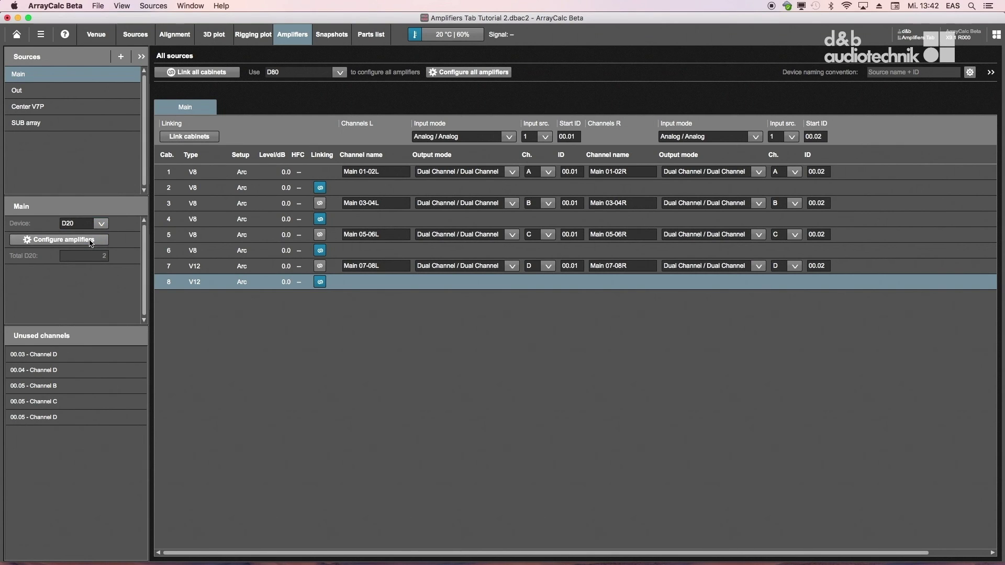
{"action": "left_click", "coordinate": [91, 240]}
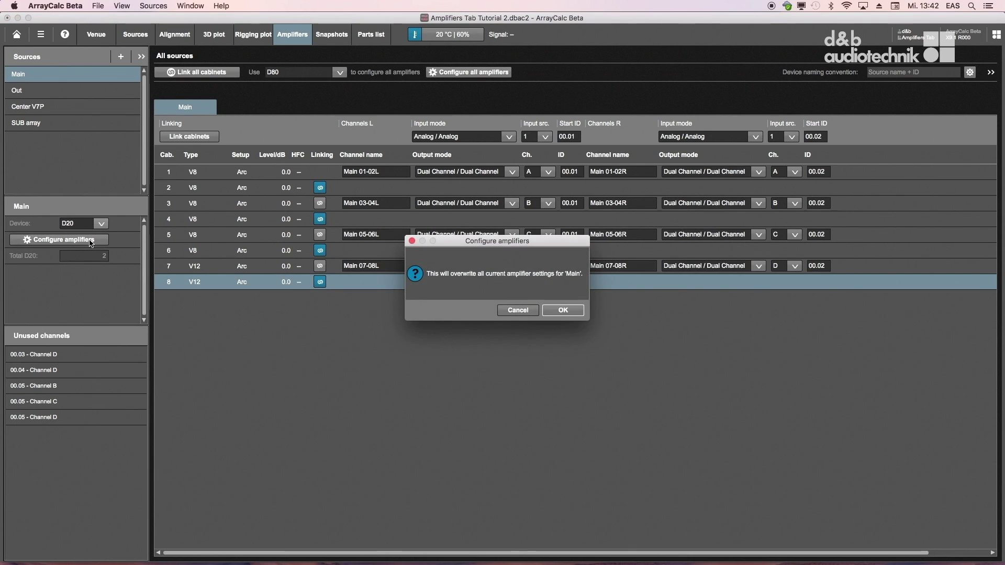
{"action": "left_click", "coordinate": [564, 311]}
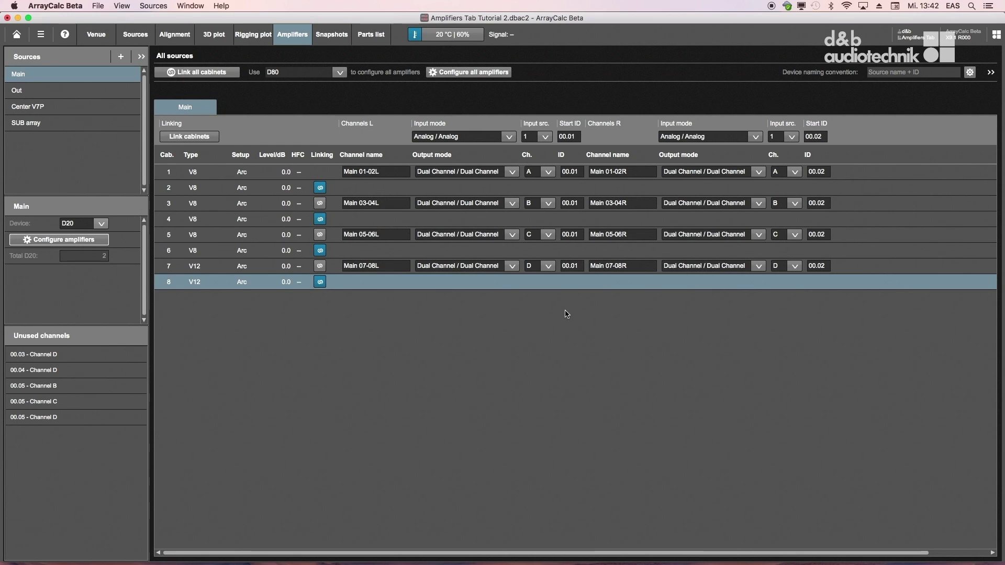
Set Main's left and right channels to Digital / Analog on input sources 1 and 2.
{"action": "left_click", "coordinate": [509, 138]}
{"action": "left_click", "coordinate": [502, 154]}
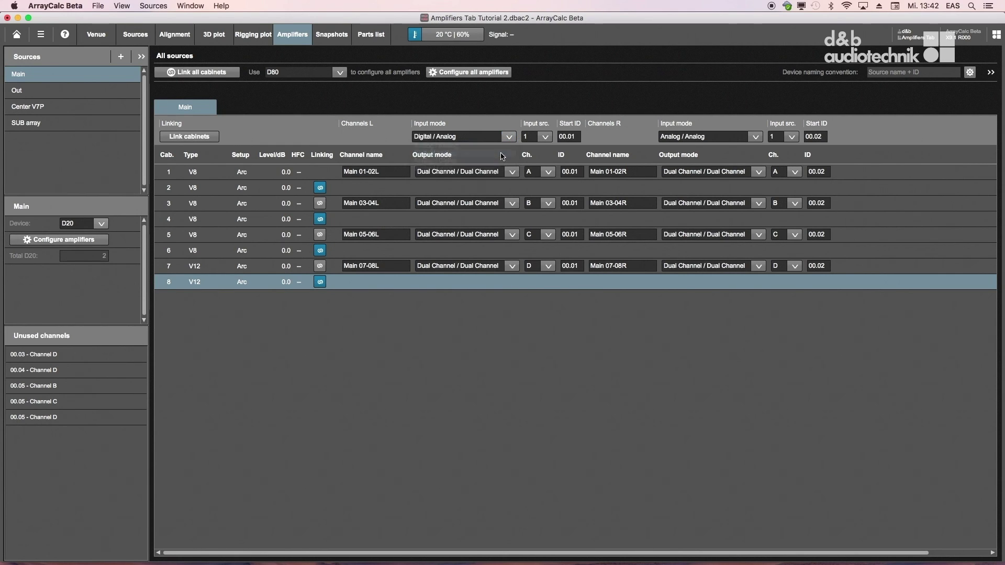
{"action": "left_click", "coordinate": [546, 140]}
{"action": "left_click", "coordinate": [546, 146]}
{"action": "left_click", "coordinate": [755, 137]}
{"action": "left_click", "coordinate": [706, 154]}
{"action": "left_click", "coordinate": [791, 136]}
{"action": "left_click", "coordinate": [778, 154]}
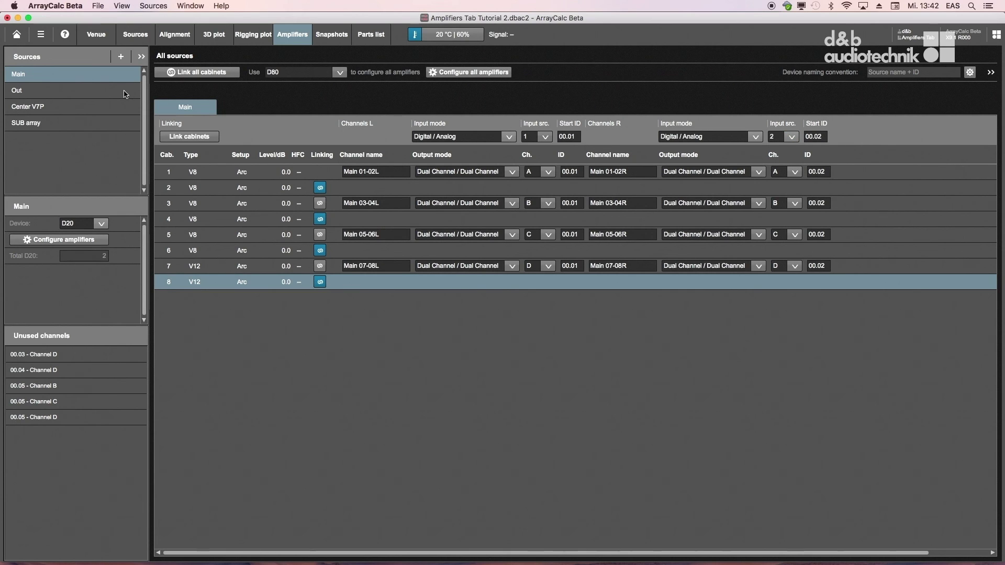
{"action": "left_click", "coordinate": [118, 107]}
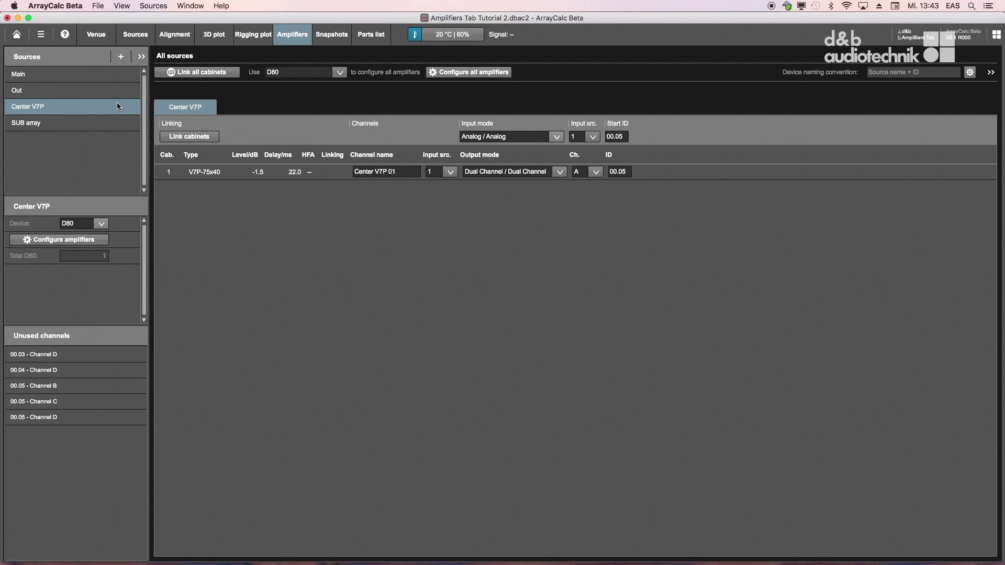
Give Center V7P Digital / Analog input mode with input source 1+2.
{"action": "left_click", "coordinate": [556, 136]}
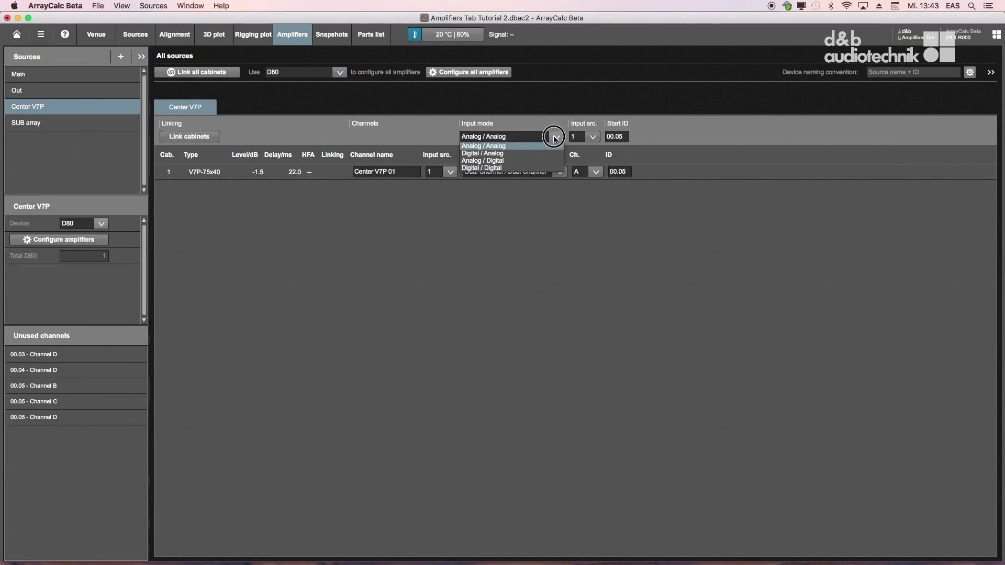
{"action": "left_click", "coordinate": [506, 158]}
{"action": "left_click", "coordinate": [593, 138]}
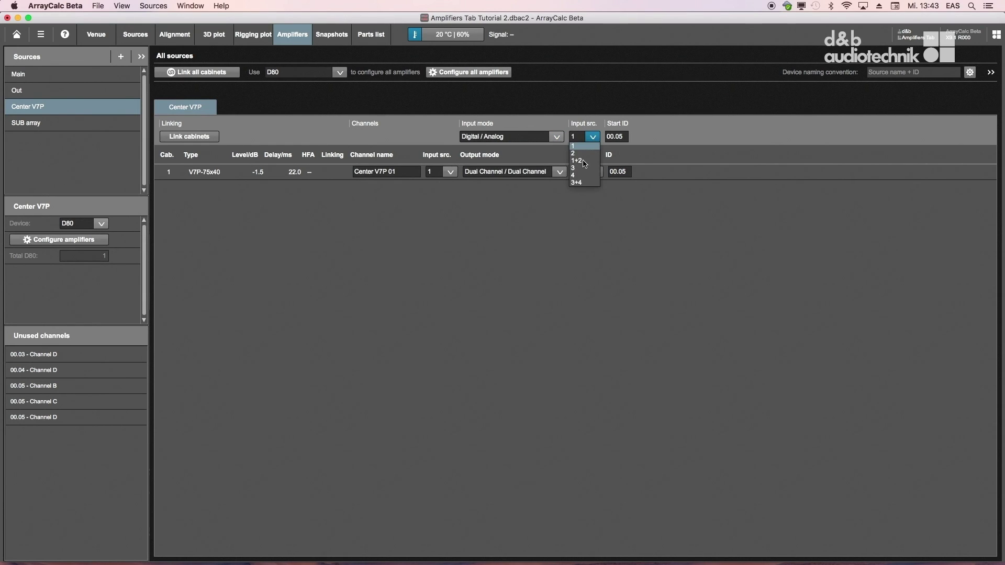
{"action": "left_click", "coordinate": [578, 161]}
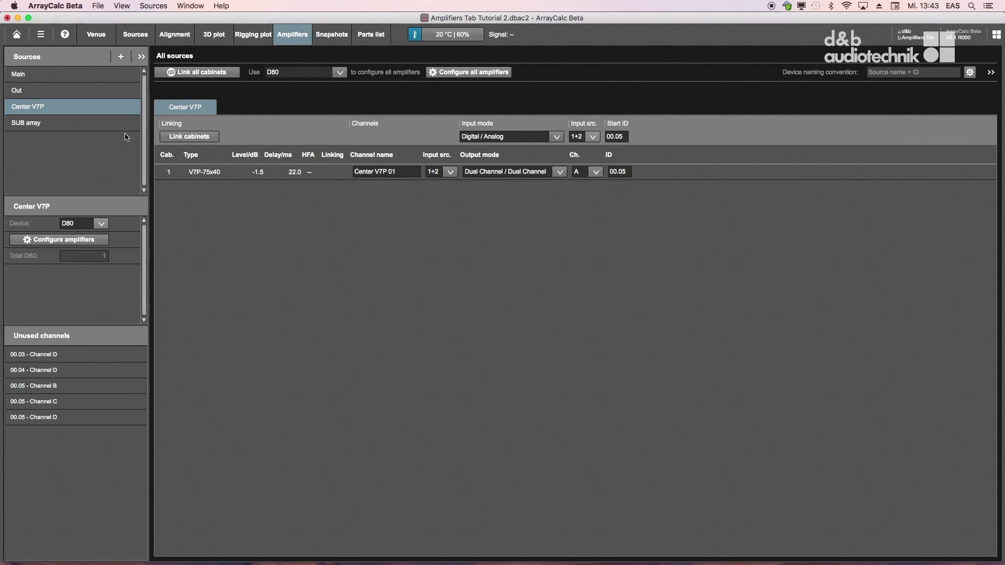
{"action": "left_click", "coordinate": [117, 127]}
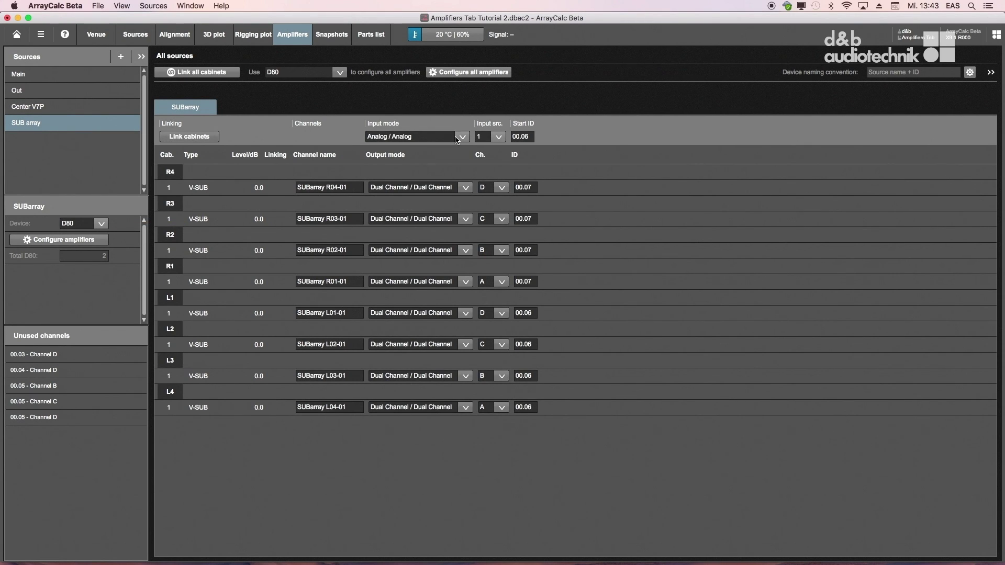
Set SUB array to Digital / Analog on input source 1+2 and reconfigure its D80 amplifiers.
{"action": "left_click", "coordinate": [458, 139]}
{"action": "left_click", "coordinate": [408, 154]}
{"action": "left_click", "coordinate": [499, 136]}
{"action": "left_click", "coordinate": [483, 161]}
{"action": "left_click", "coordinate": [105, 239]}
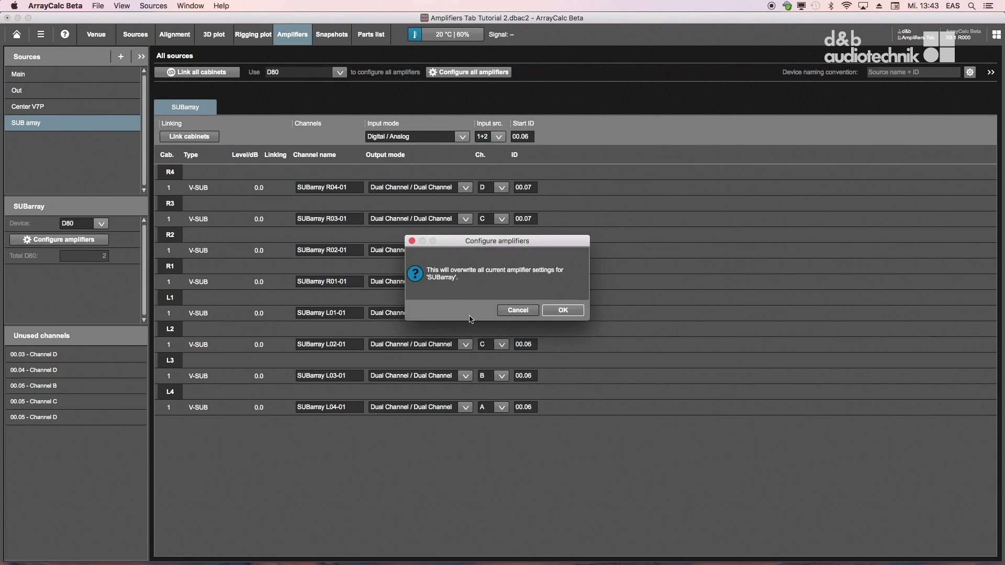
{"action": "left_click", "coordinate": [574, 313]}
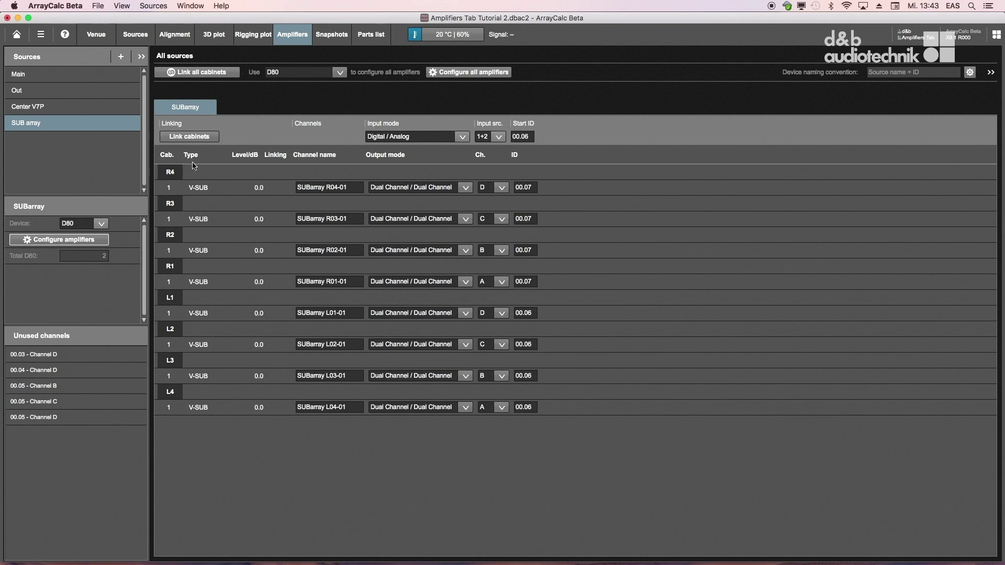
Add a new device group source named 'Additional Group'.
{"action": "left_click", "coordinate": [121, 56]}
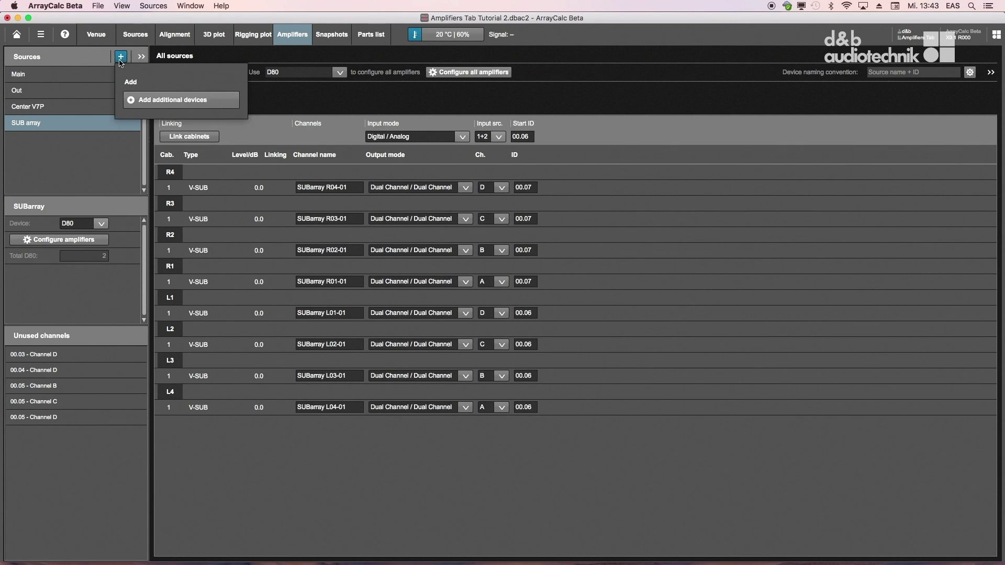
{"action": "left_click", "coordinate": [139, 100]}
{"action": "double_click", "coordinate": [27, 139]}
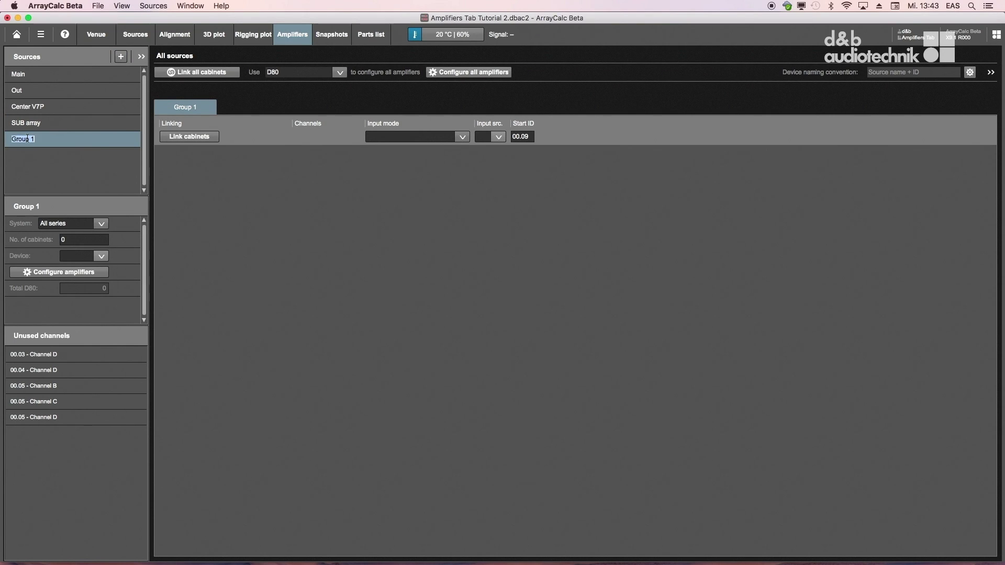
{"action": "type", "text": "Additional Group"}
{"action": "key", "text": "Return"}
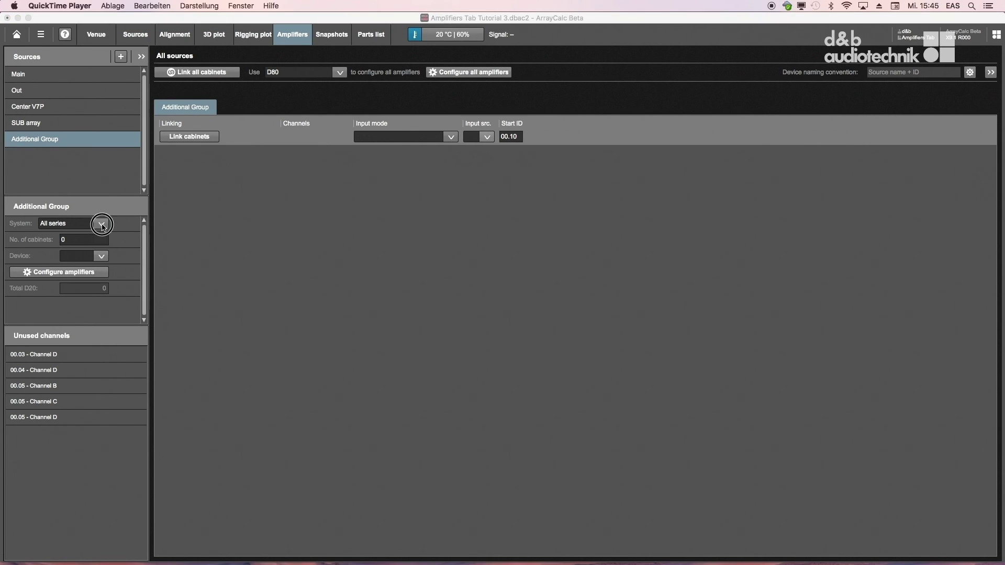
Give the group two E-Series cabinets driven by D80 amplifiers.
{"action": "left_click", "coordinate": [101, 224]}
{"action": "left_click", "coordinate": [63, 241]}
{"action": "type", "text": "2"}
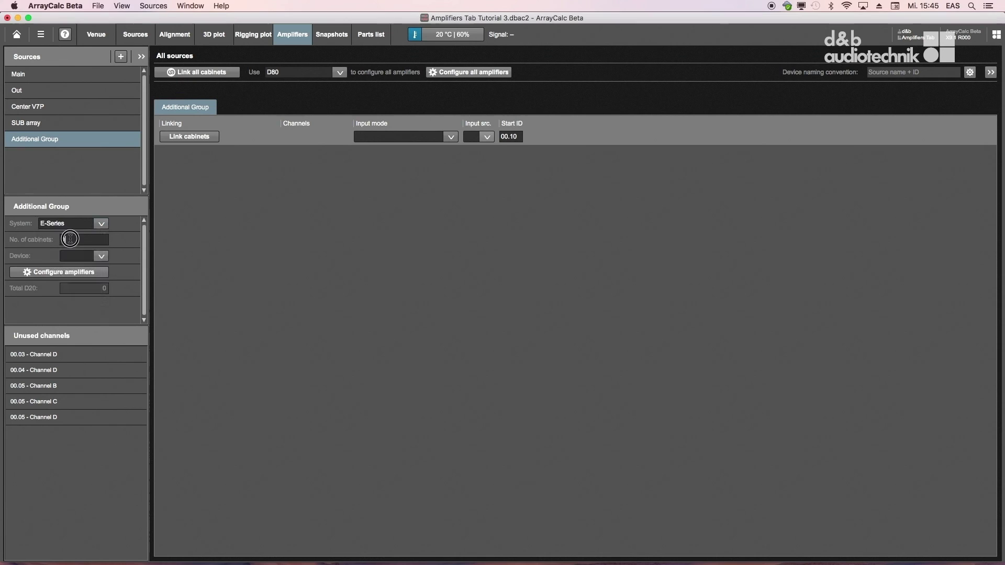
{"action": "left_click", "coordinate": [101, 256]}
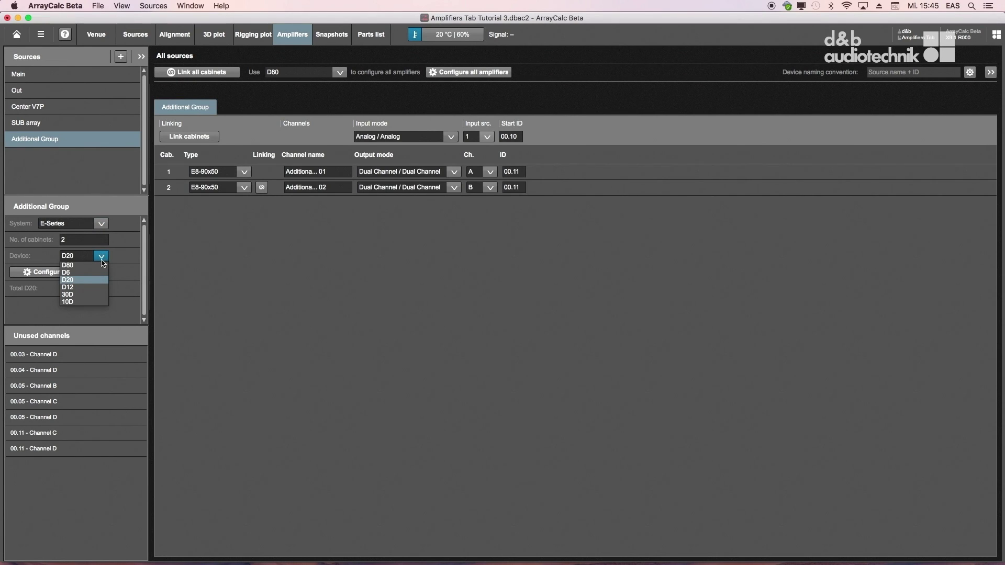
{"action": "left_click", "coordinate": [98, 265]}
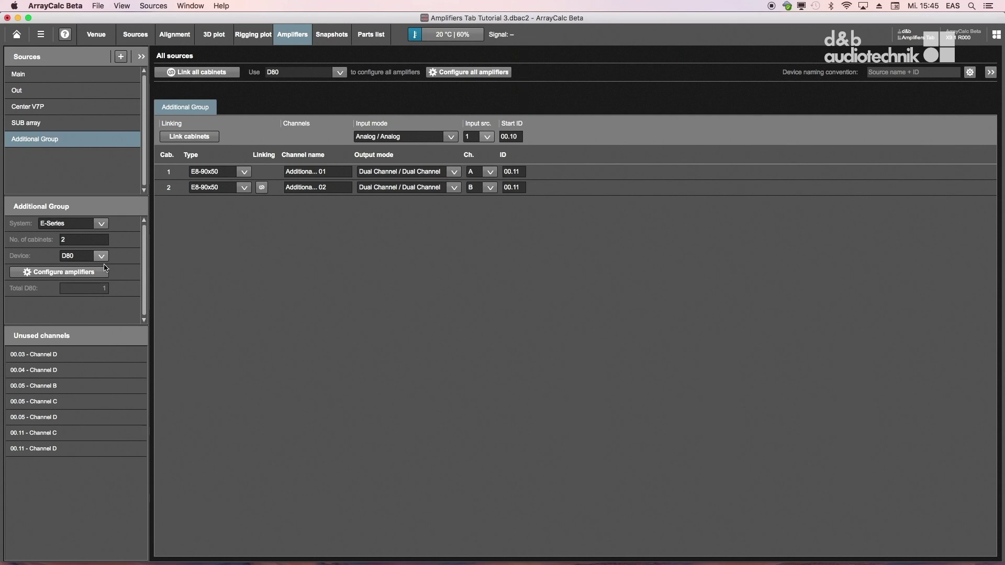
Try E6-100x55 for cabinet 1, restore E8-90x50, and toggle cabinet 2's link.
{"action": "left_click", "coordinate": [245, 172]}
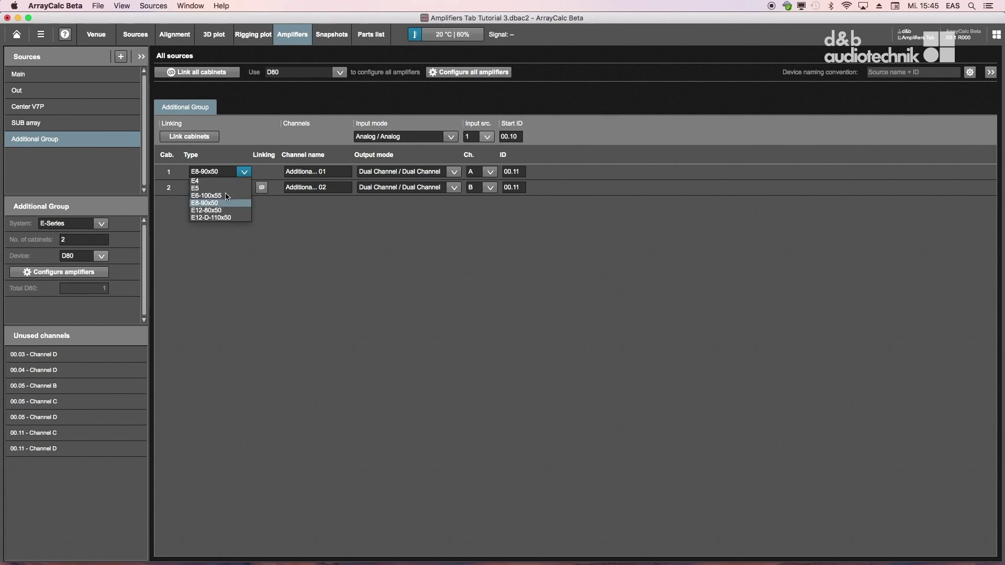
{"action": "left_click", "coordinate": [227, 195]}
{"action": "left_click", "coordinate": [245, 172]}
{"action": "left_click", "coordinate": [219, 203]}
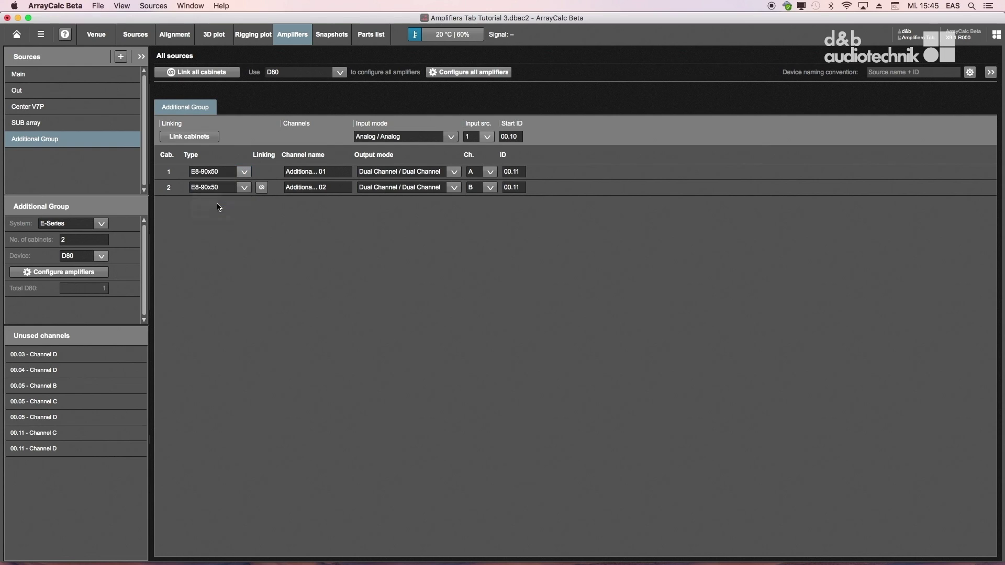
{"action": "left_click", "coordinate": [262, 187]}
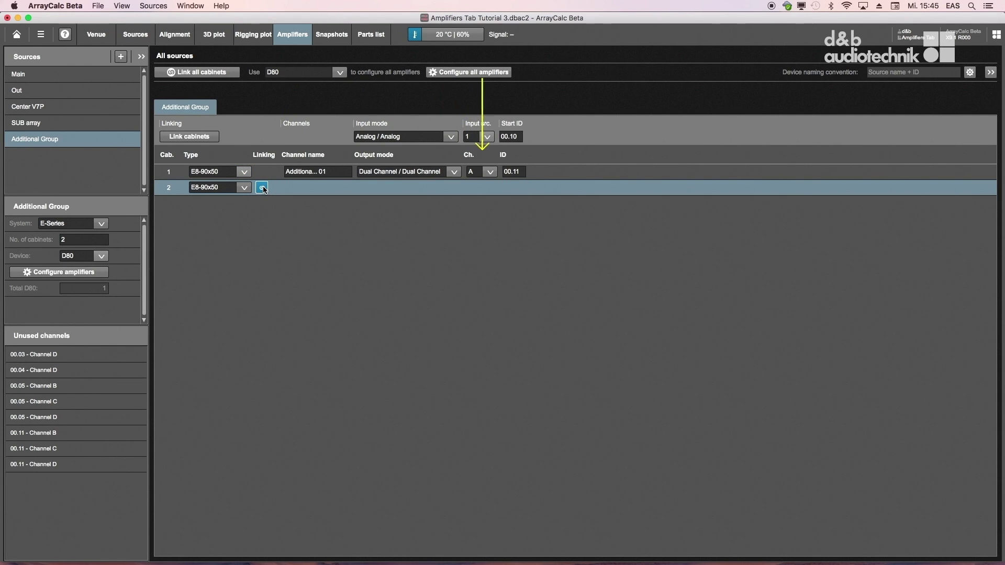
{"action": "left_click", "coordinate": [262, 188]}
Link all group cabinets and regenerate the Additional Group's amplifier configuration.
{"action": "left_click", "coordinate": [189, 137]}
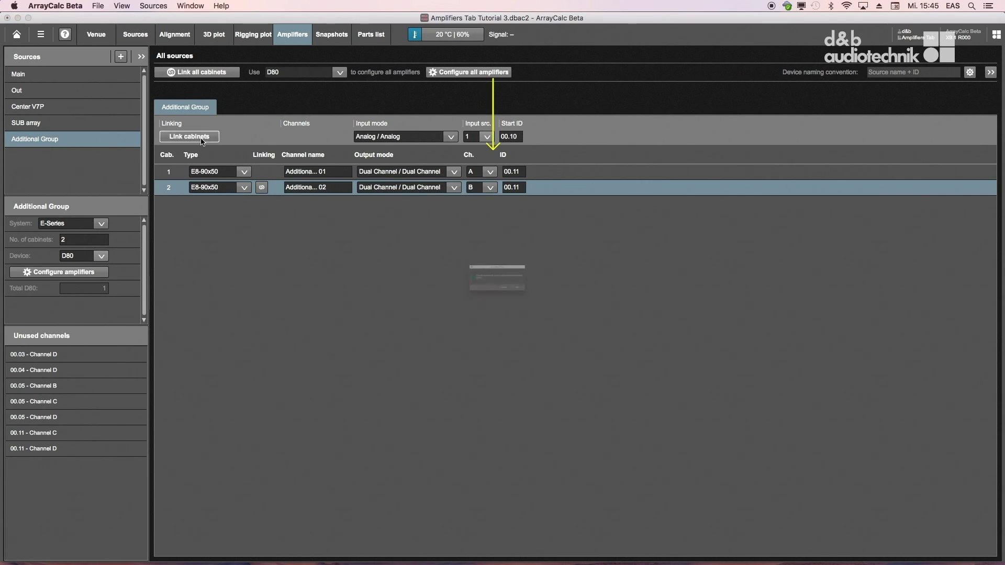
{"action": "left_click", "coordinate": [563, 312]}
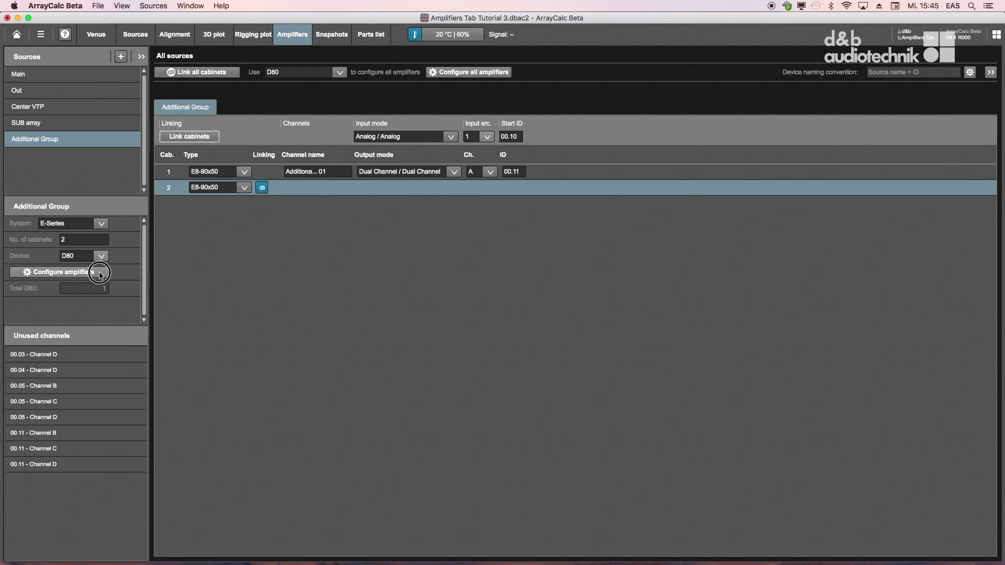
{"action": "left_click", "coordinate": [105, 273]}
{"action": "left_click", "coordinate": [550, 313]}
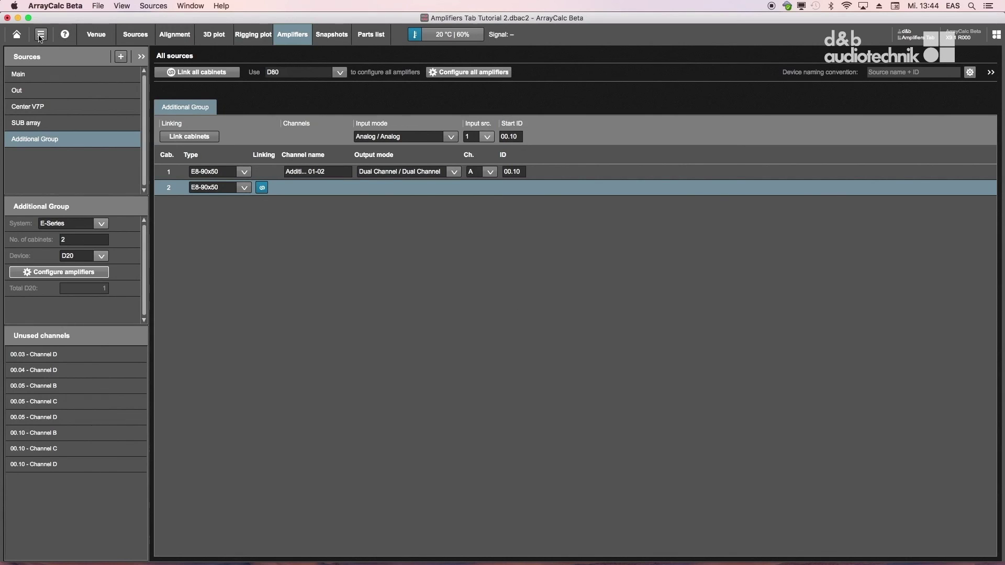
{"action": "left_click", "coordinate": [42, 36]}
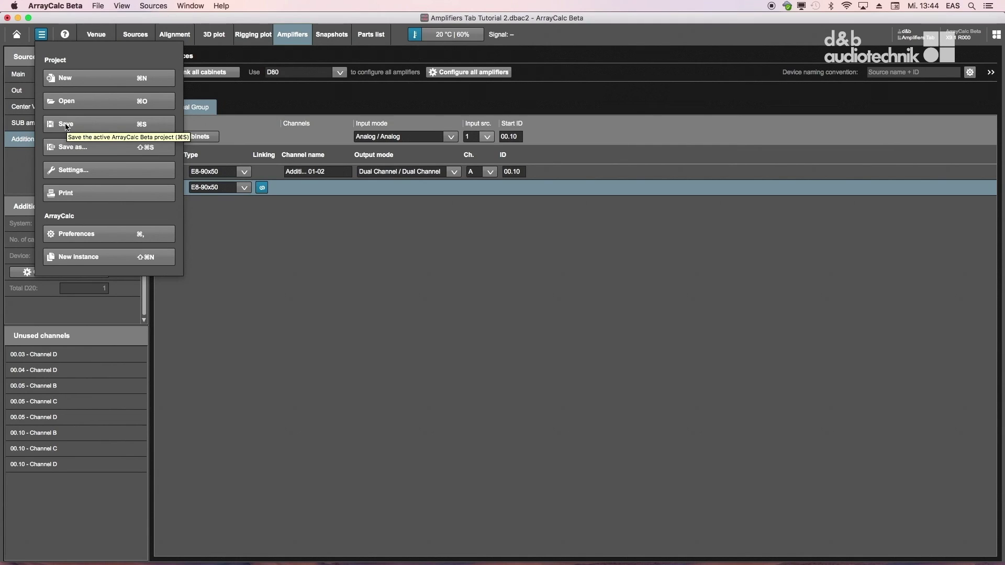
Save a copy with the file name's 2 changed to 3: Amplifiers Tab Tutorial 3.dbac2.
{"action": "left_click", "coordinate": [65, 125]}
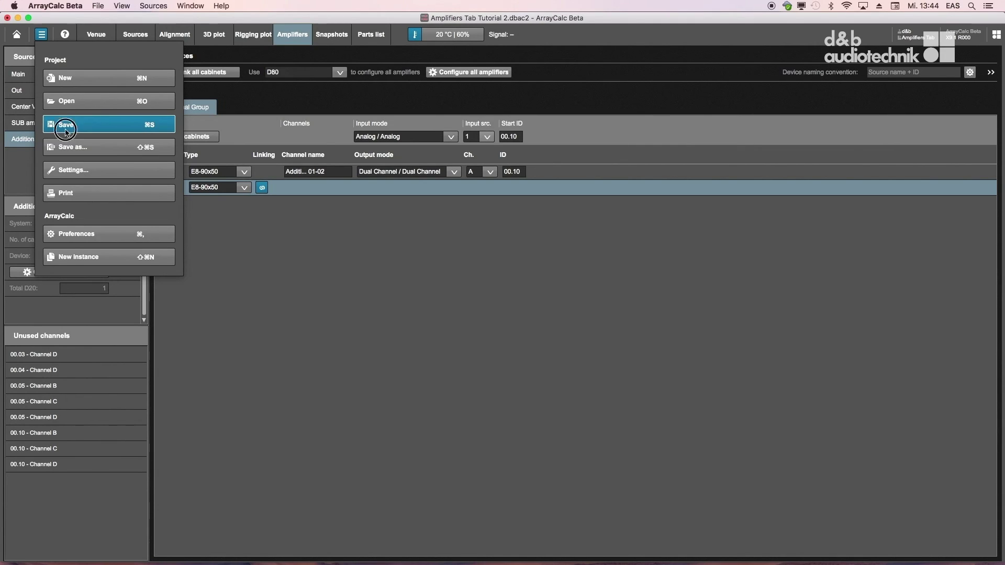
{"action": "left_click", "coordinate": [65, 143]}
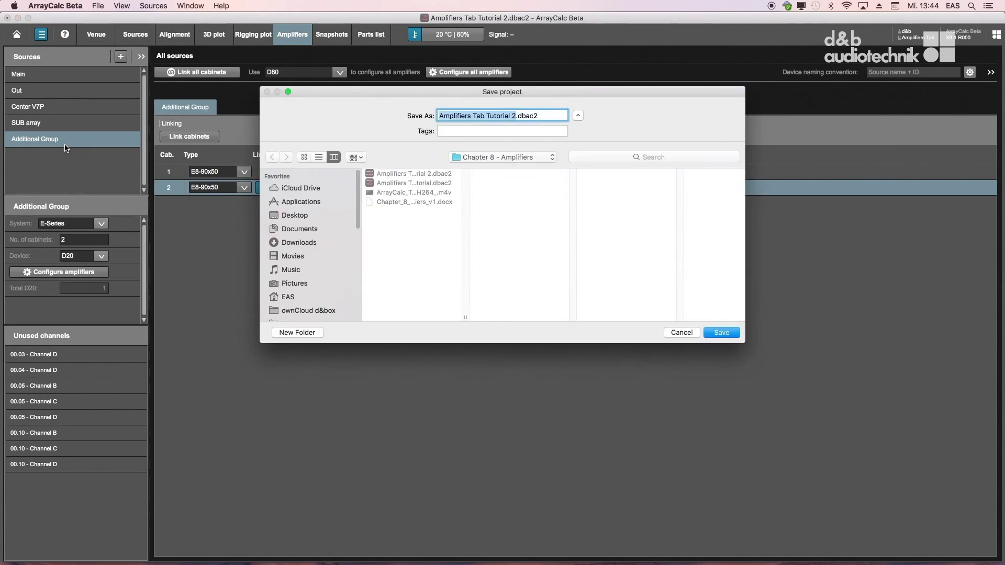
{"action": "double_click", "coordinate": [515, 116]}
{"action": "type", "text": "3"}
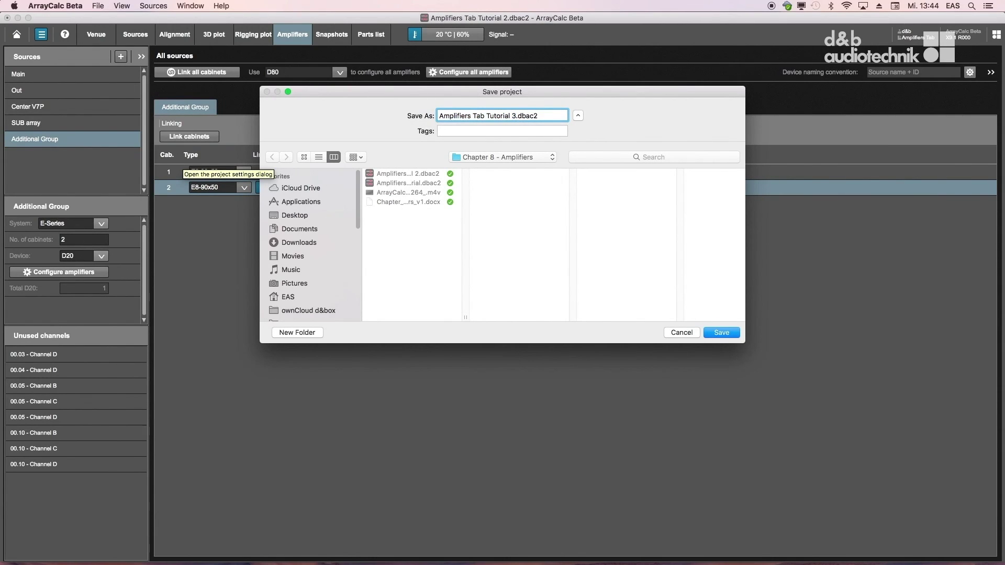
{"action": "key", "text": "Return"}
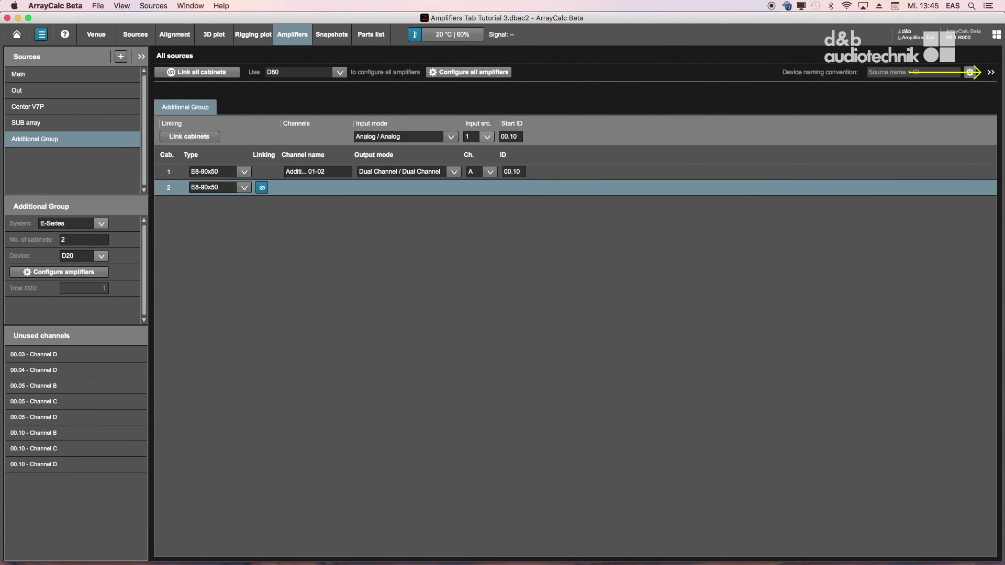
Open the Amplifier configurations print preview, enlarge its window and scroll to page 2.
{"action": "left_click", "coordinate": [991, 72]}
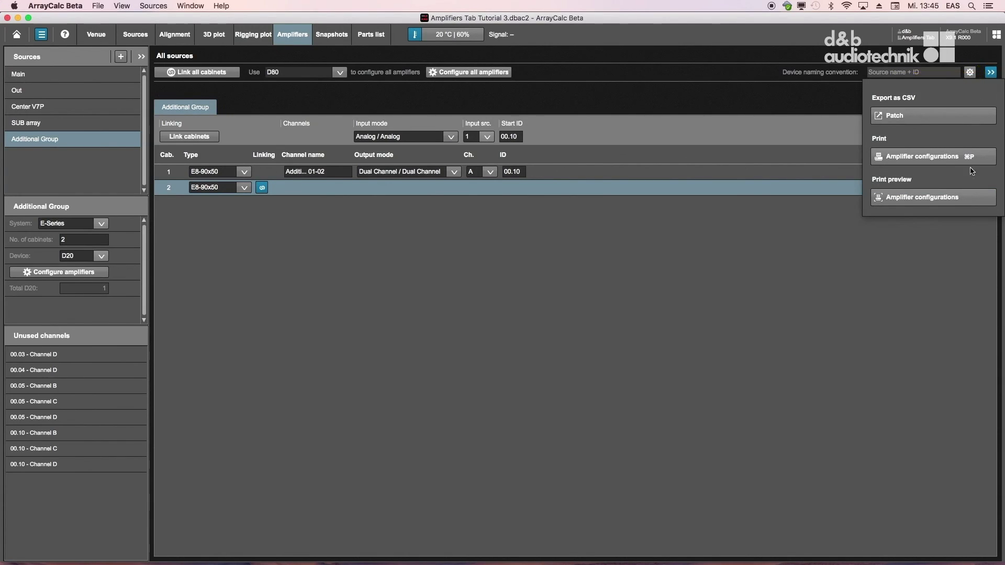
{"action": "left_click", "coordinate": [973, 199]}
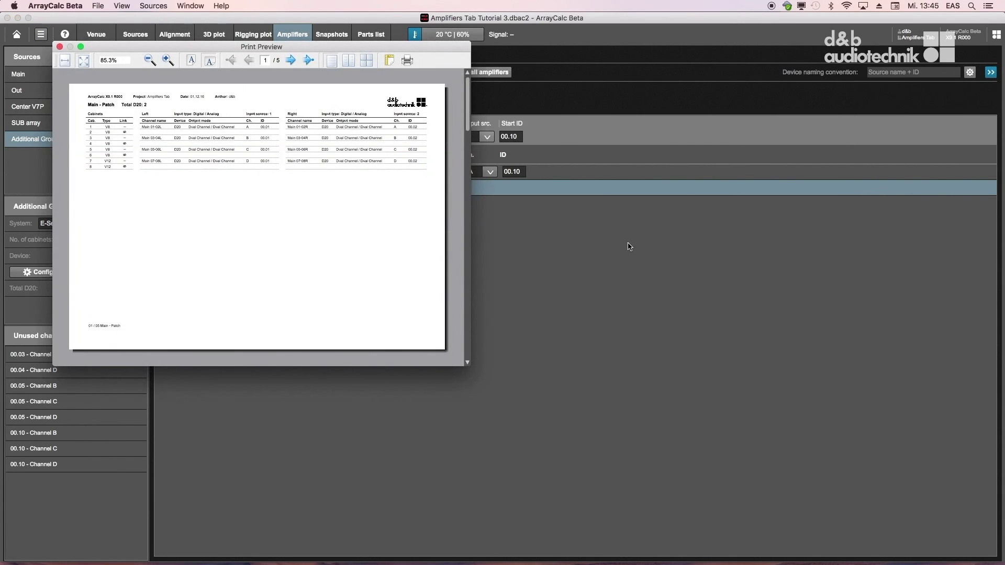
{"action": "left_click_drag", "start_coordinate": [469, 361], "coordinate": [834, 548]}
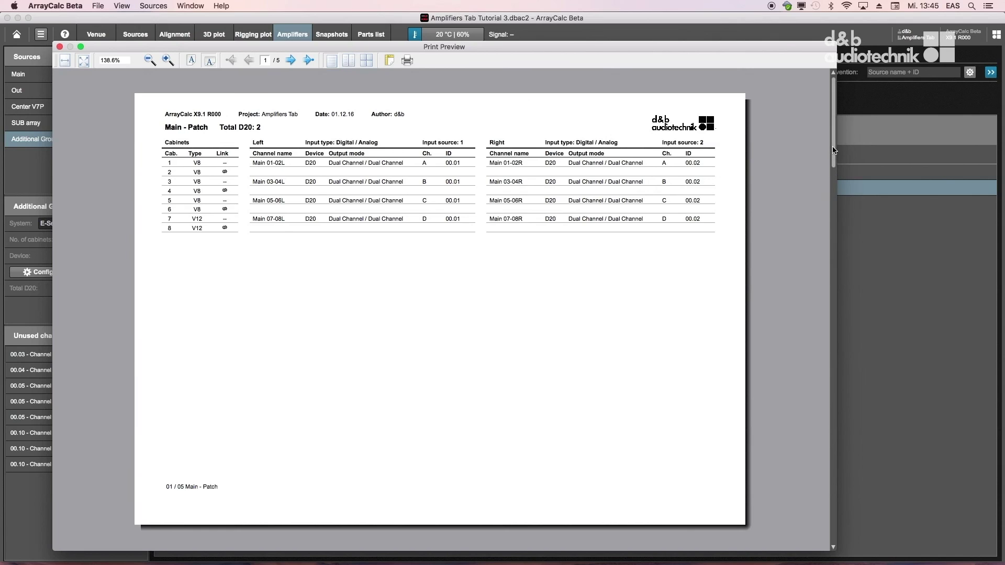
{"action": "mouse_move", "coordinate": [833, 141]}
{"action": "left_mouse_down"}
{"action": "mouse_move", "coordinate": [844, 242]}
{"action": "mouse_move", "coordinate": [836, 505]}
{"action": "mouse_move", "coordinate": [832, 131]}
{"action": "left_mouse_up"}
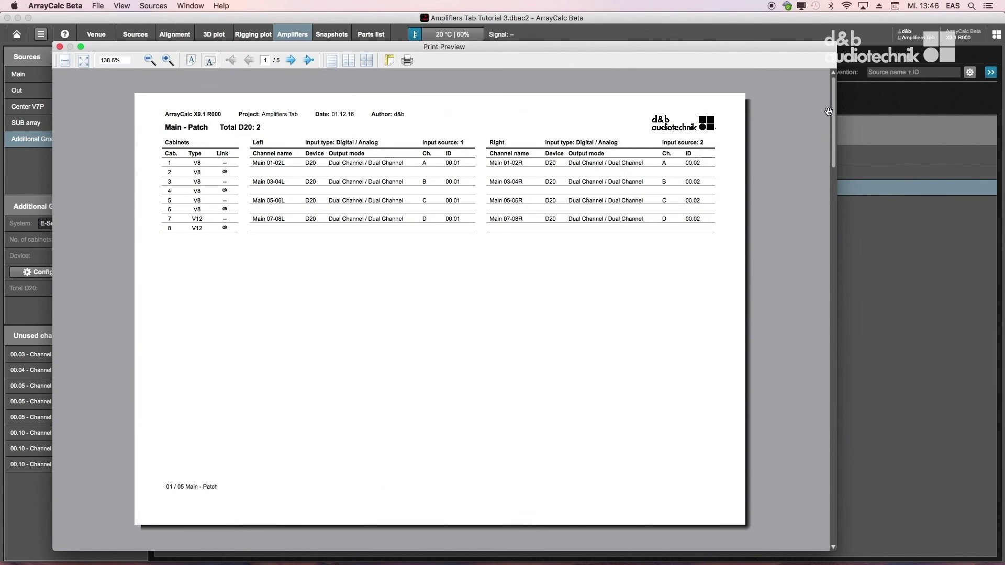
Close the print preview and load Amplifiers Tab Tutorial 3.dbac2 into R1 V2.
{"action": "left_click", "coordinate": [60, 46]}
{"action": "key", "text": "super+Tab"}
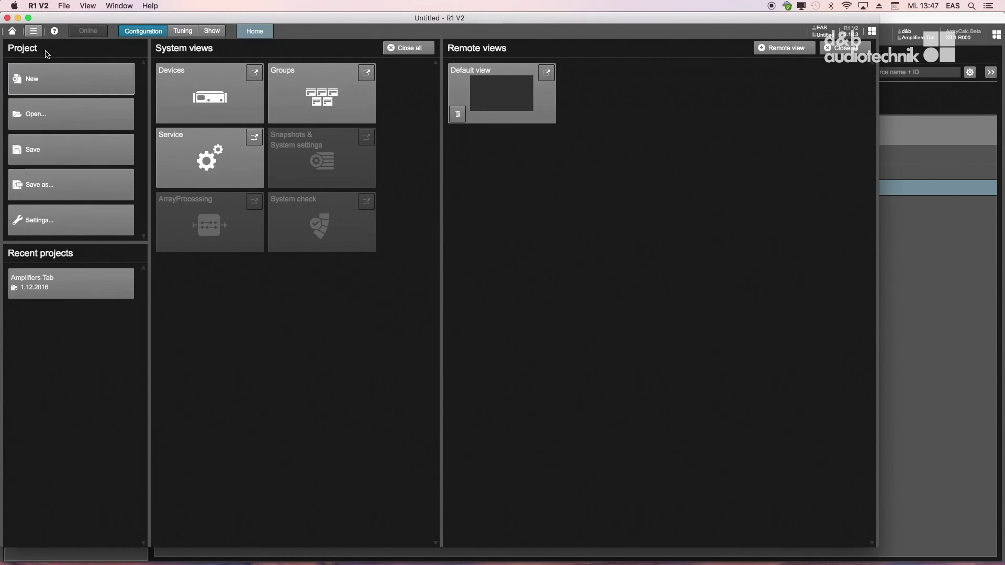
{"action": "left_click", "coordinate": [57, 114]}
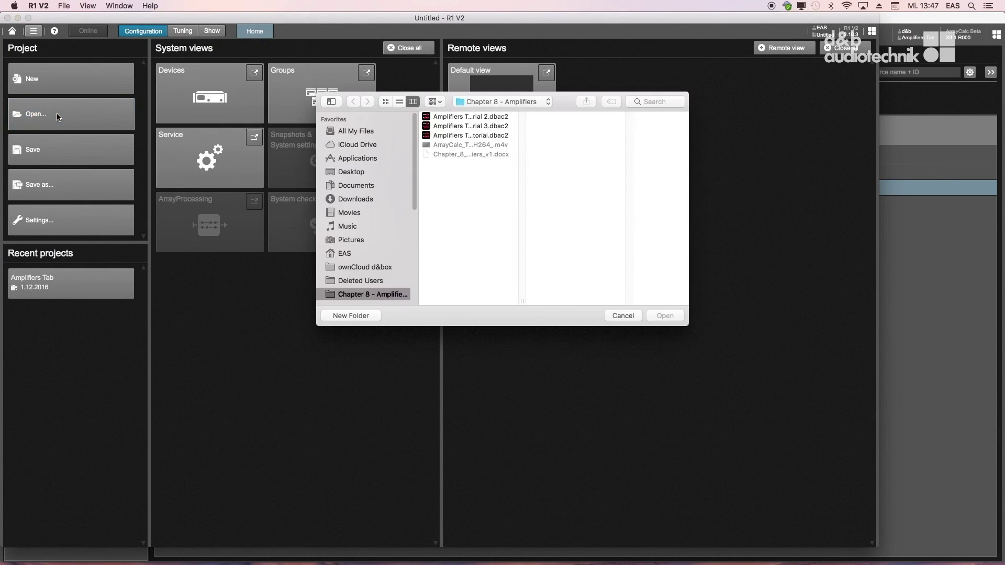
{"action": "left_click", "coordinate": [486, 127]}
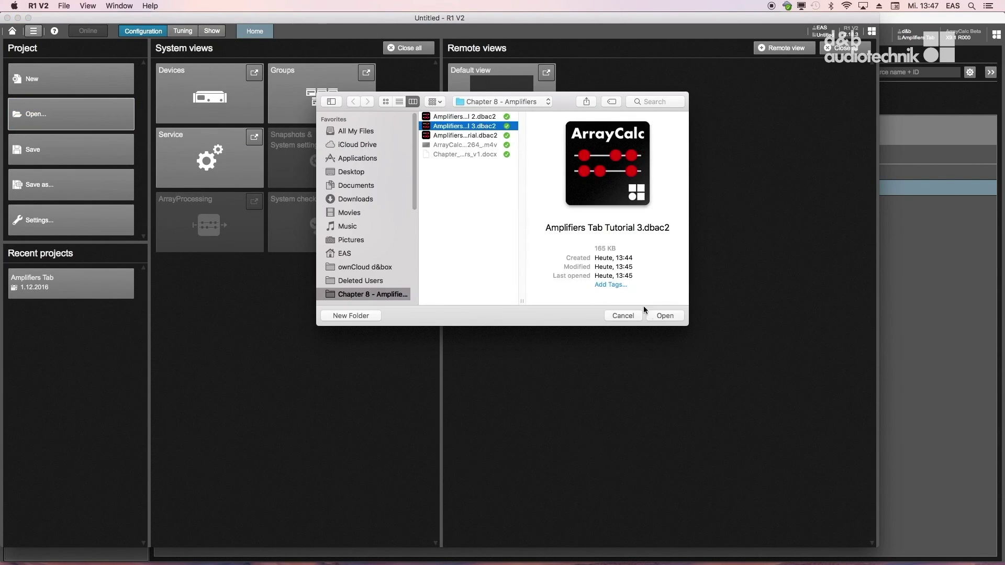
{"action": "left_click", "coordinate": [664, 315]}
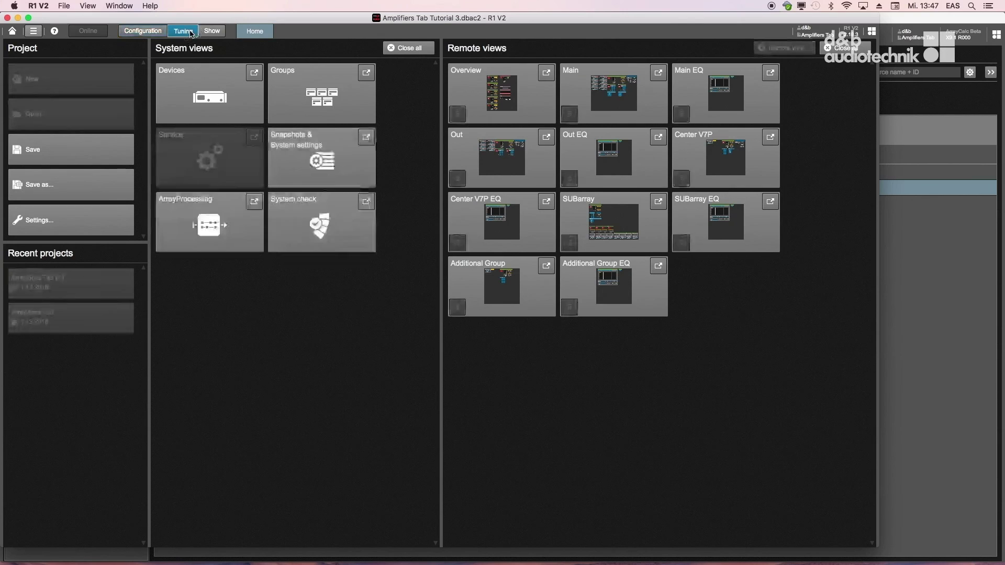
Open R1's Overview remote view, then go back to ArrayCalc and show its help options.
{"action": "left_click", "coordinate": [473, 79]}
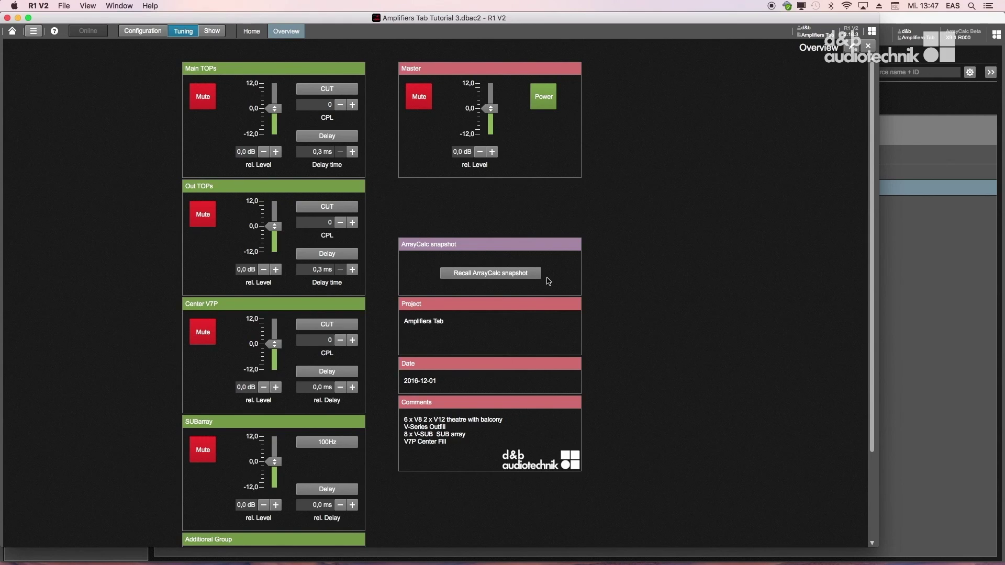
{"action": "key", "text": "super+Tab"}
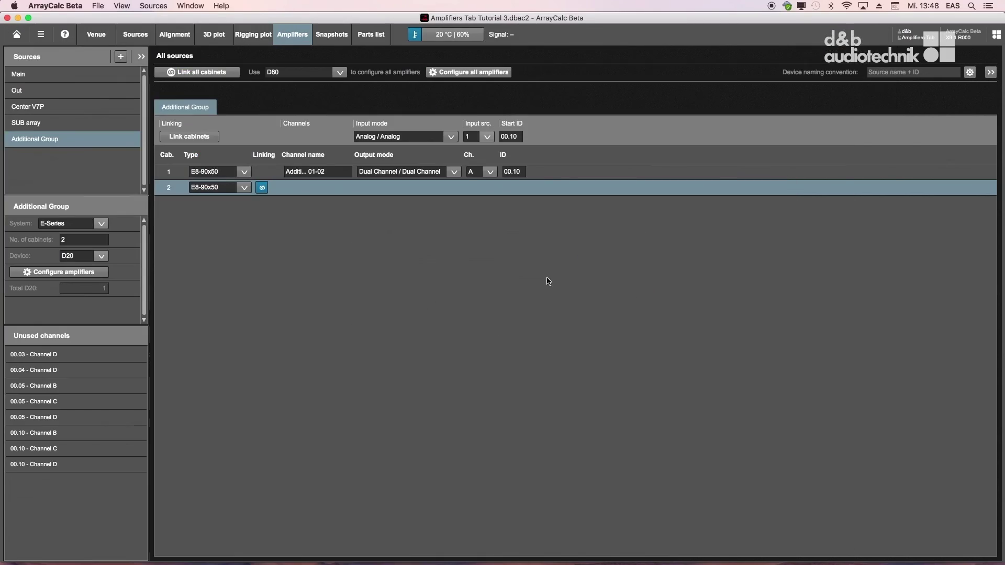
{"action": "left_click", "coordinate": [66, 35]}
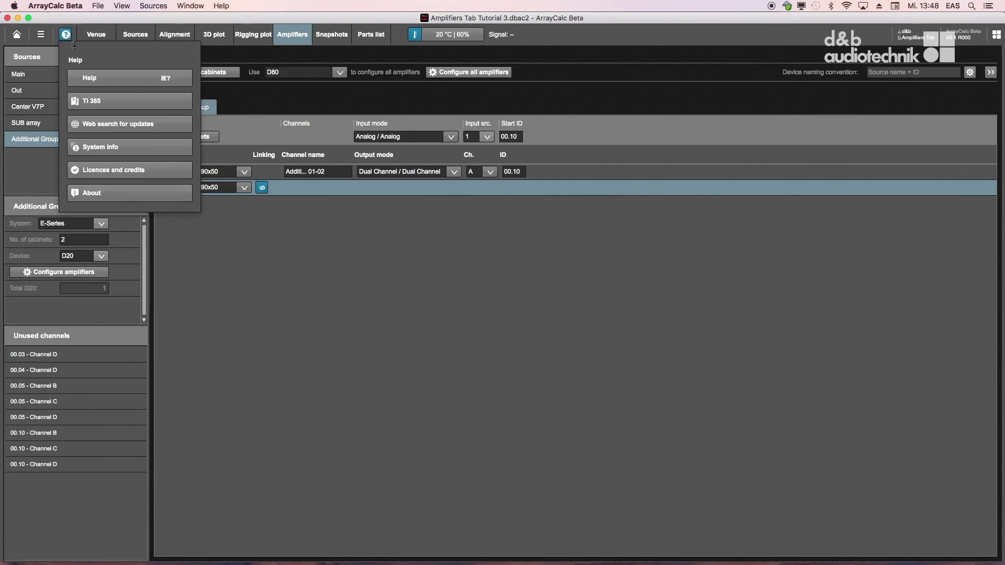